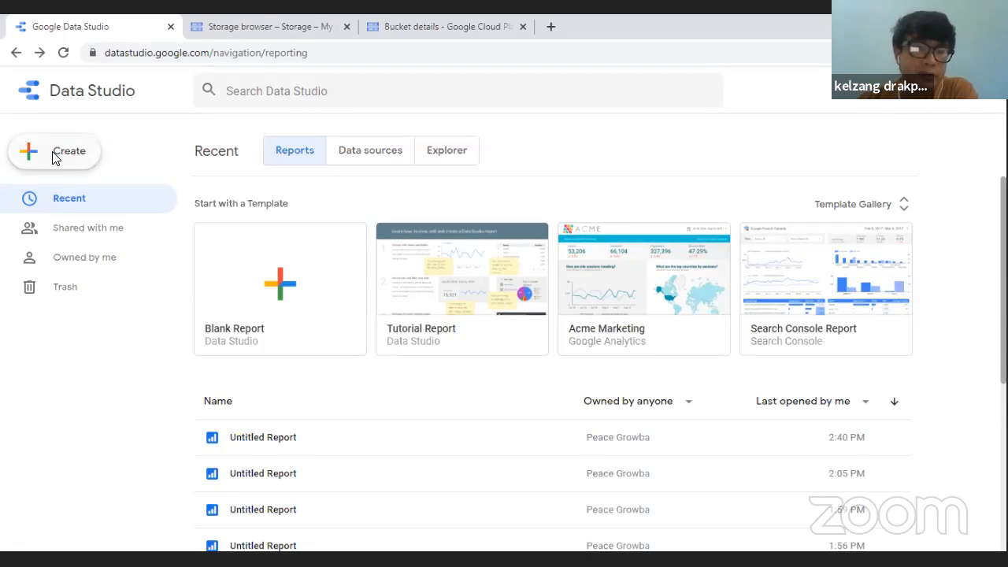
# Step: Start a new data source using the File Upload connector
pyautogui.click(56, 157)
pyautogui.click(64, 178)
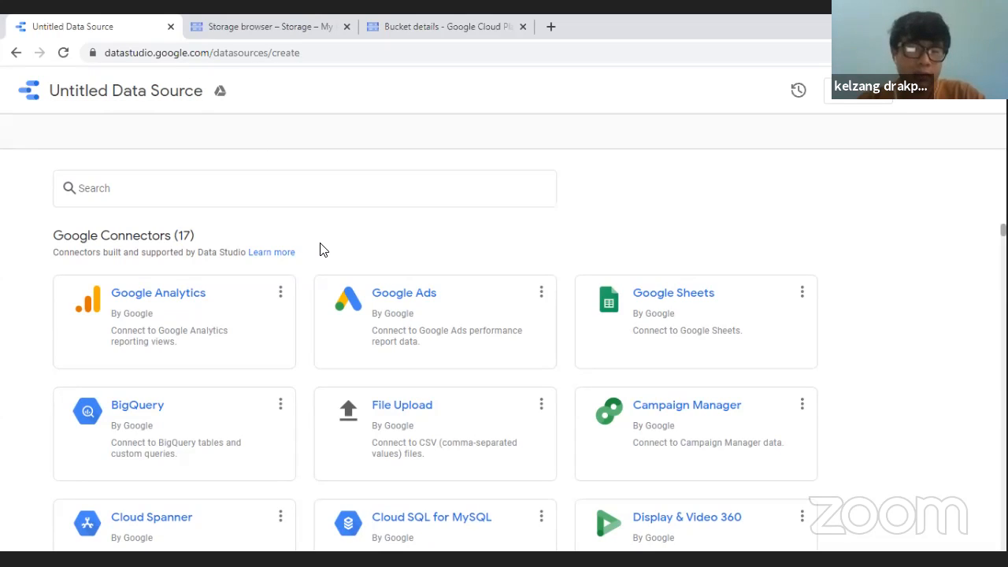
pyautogui.click(410, 413)
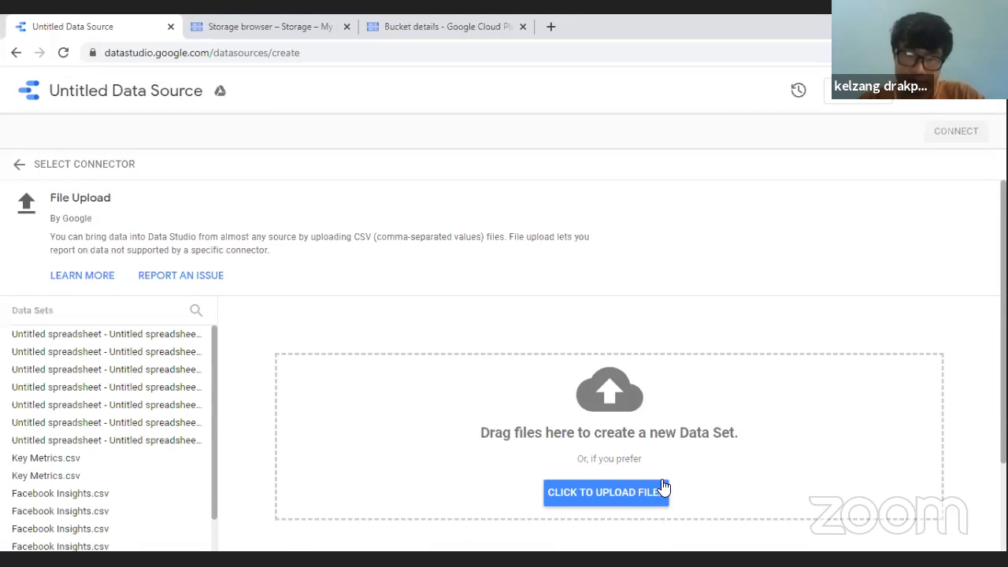
# Step: Upload the untitled spreadsheet file modified 25/06/2020 13:55 from Downloads and connect it as the data source
pyautogui.click(621, 494)
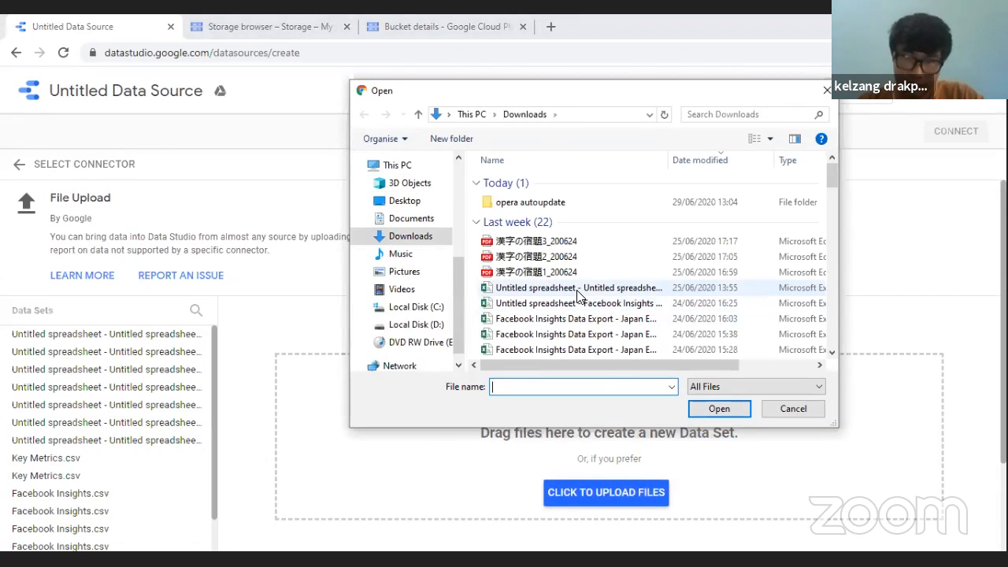
pyautogui.click(579, 290)
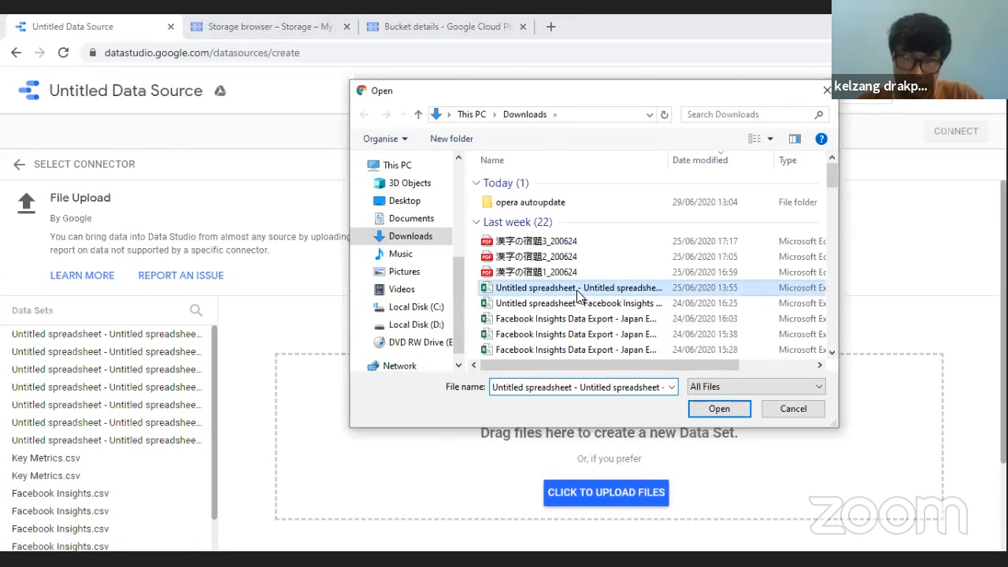
pyautogui.click(719, 409)
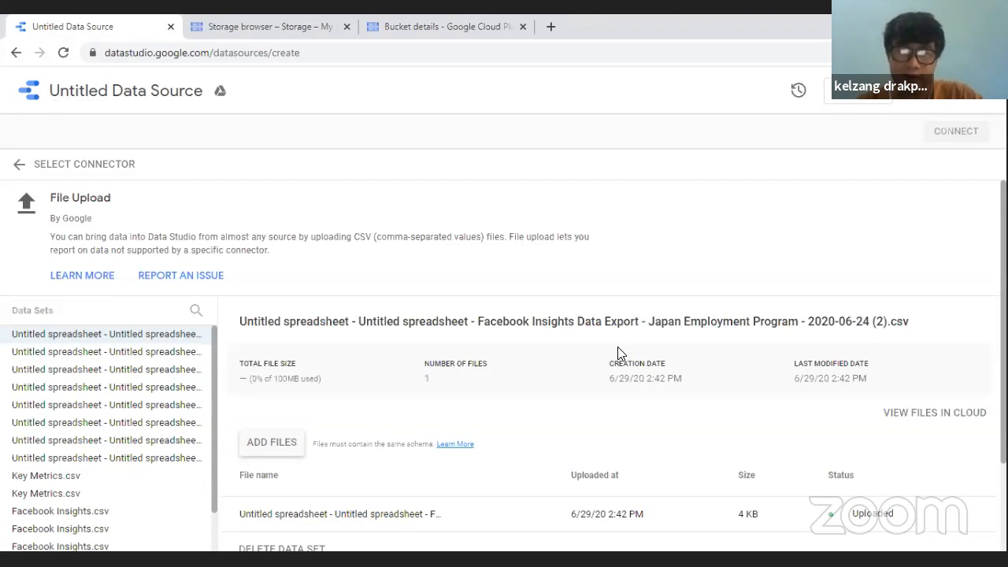
pyautogui.scroll(-1, 787, 457)
pyautogui.scroll(-1, 791, 452)
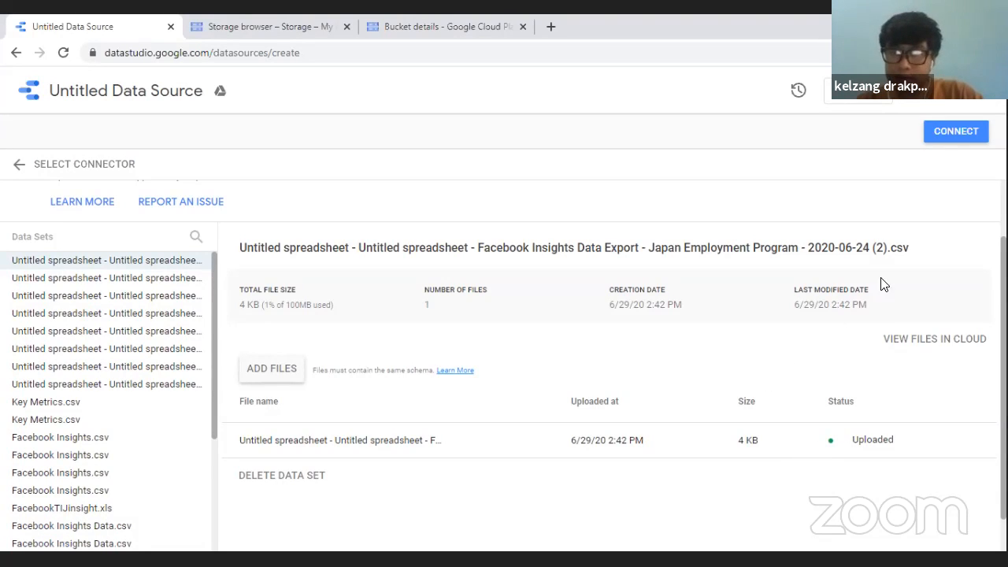
pyautogui.click(948, 134)
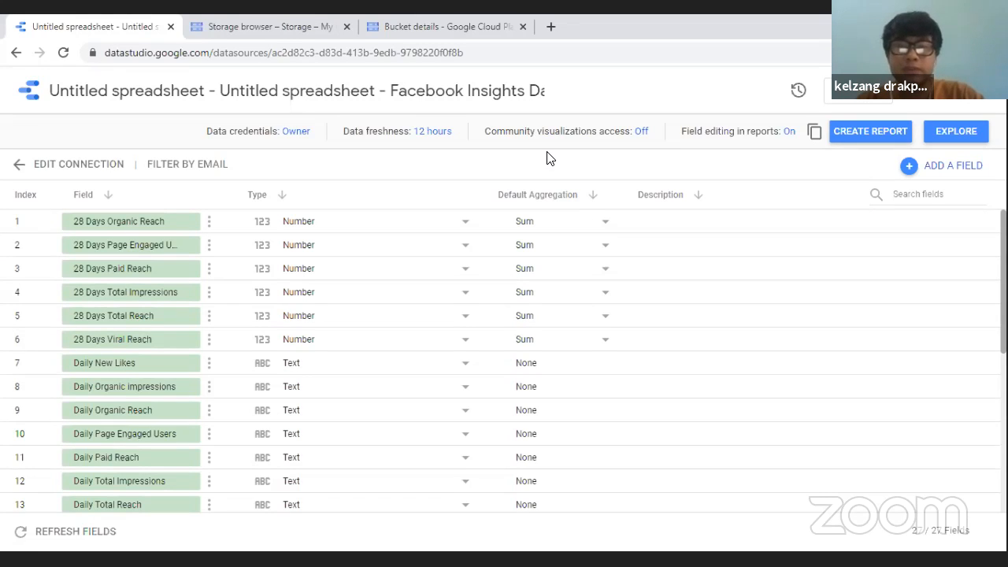
# Step: Set community visualizations access to ON for the data source and save the setting
pyautogui.click(597, 136)
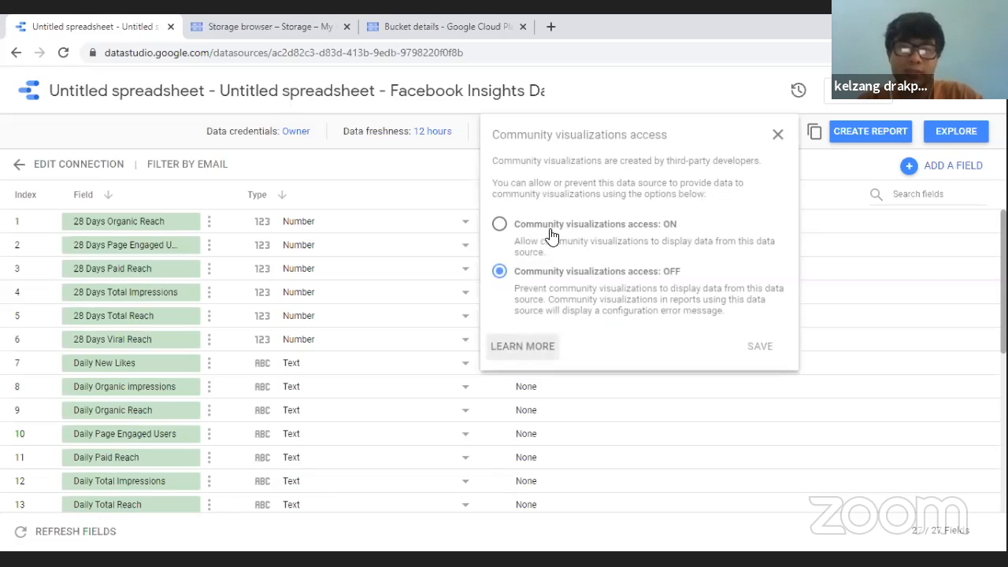
pyautogui.click(503, 225)
pyautogui.click(756, 345)
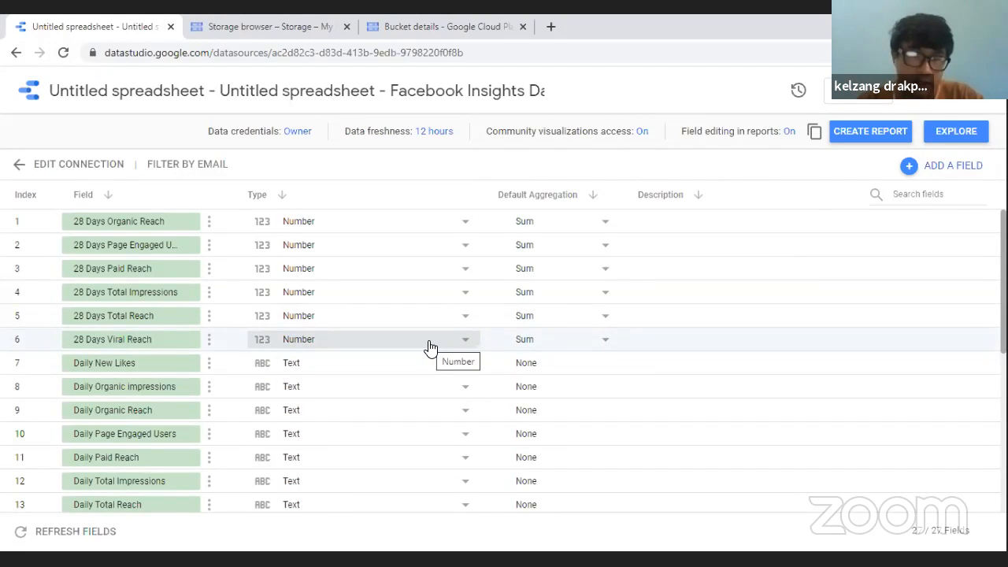
# Step: Change the type of the Date field to Text
pyautogui.scroll(-1, 431, 347)
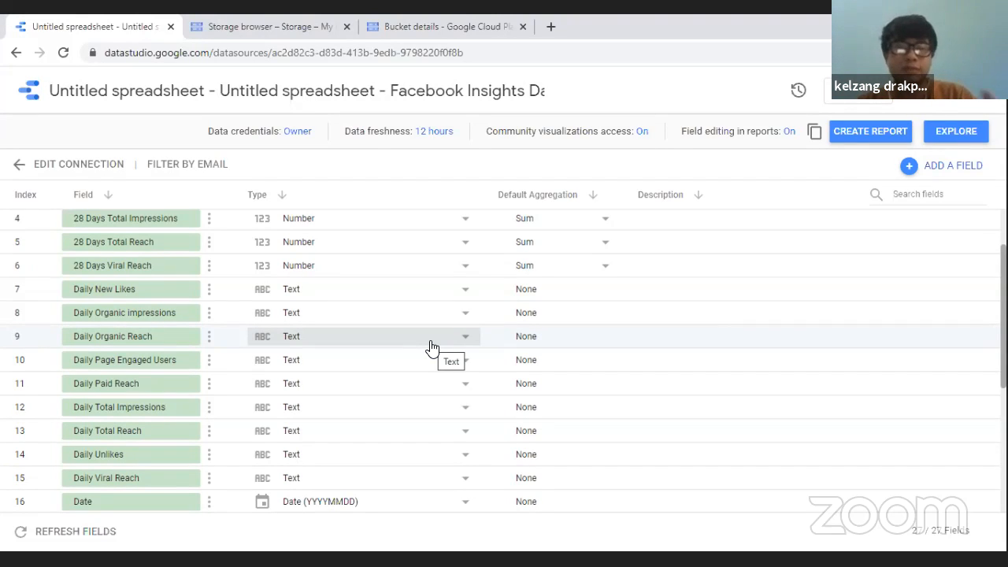
pyautogui.scroll(-1, 430, 347)
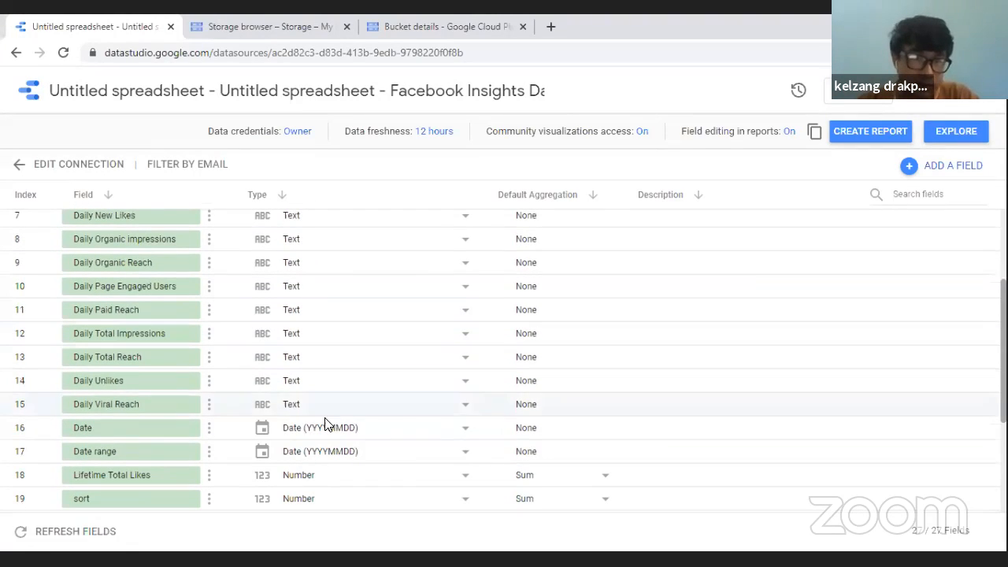
pyautogui.click(359, 432)
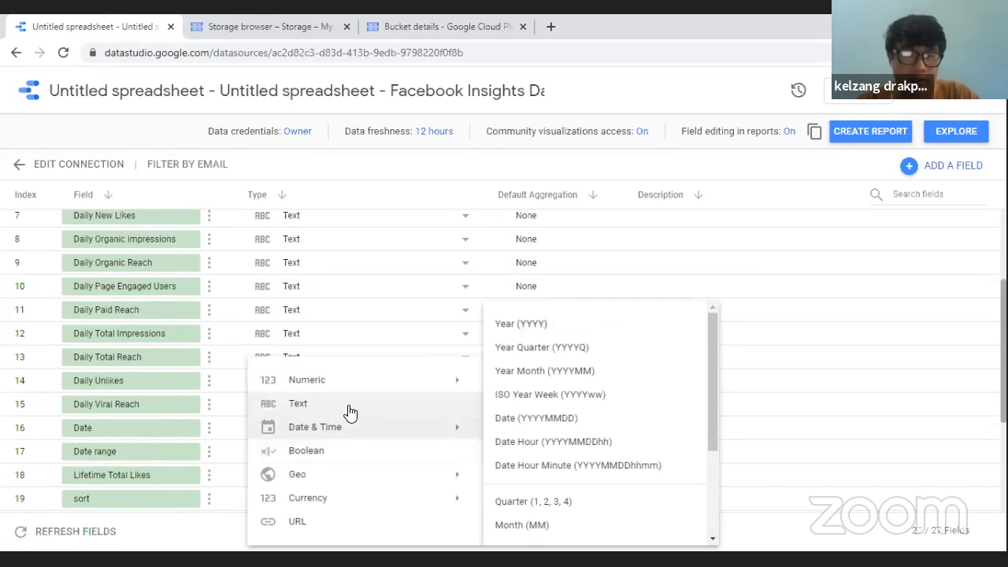
pyautogui.click(351, 411)
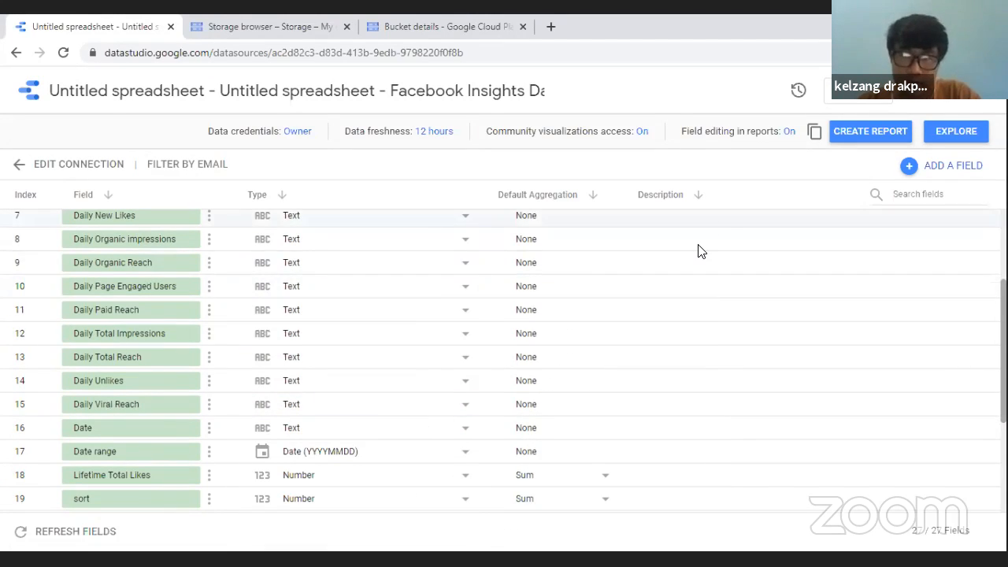
# Step: Create a report from this data source and enlarge its default table to about twice the height and slightly wider
pyautogui.click(866, 138)
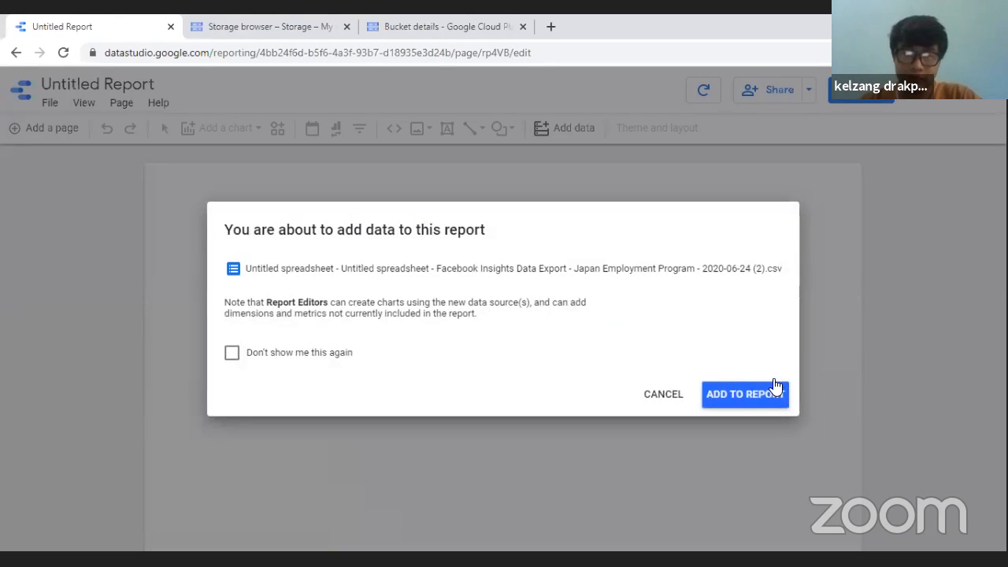
pyautogui.click(745, 395)
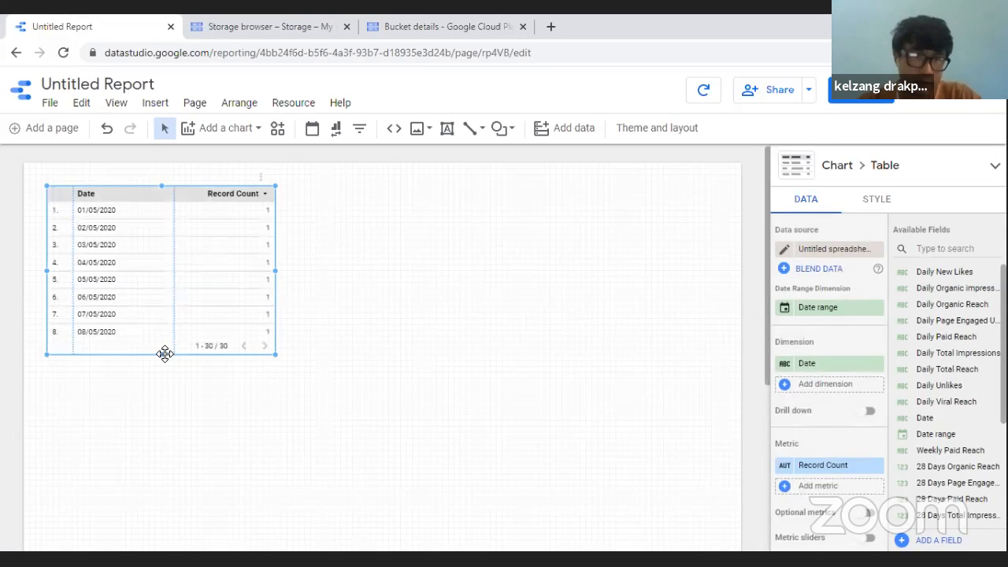
pyautogui.moveTo(159, 354); pyautogui.dragTo(140, 540)
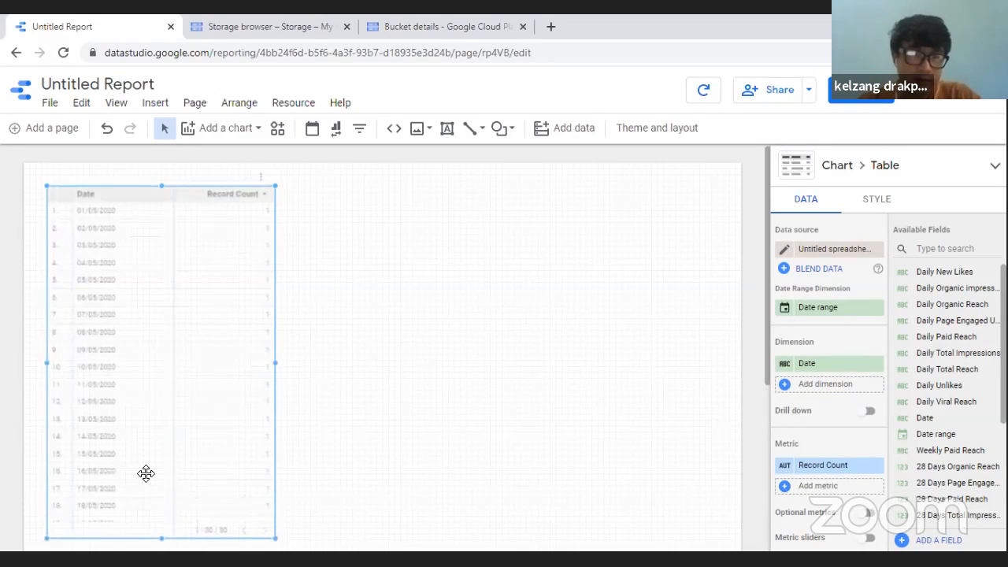
pyautogui.moveTo(278, 362); pyautogui.dragTo(290, 363)
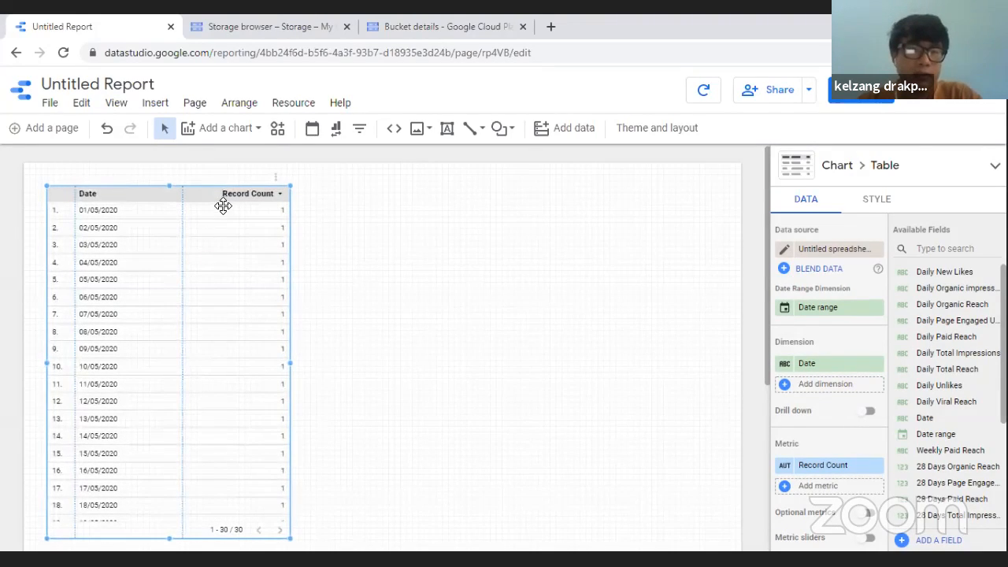
pyautogui.click(206, 133)
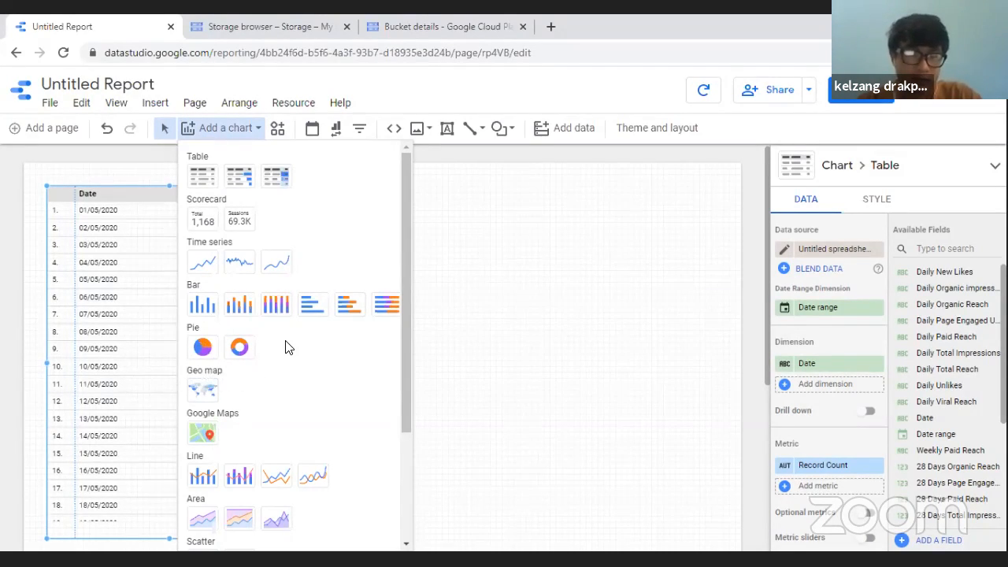
pyautogui.click(454, 300)
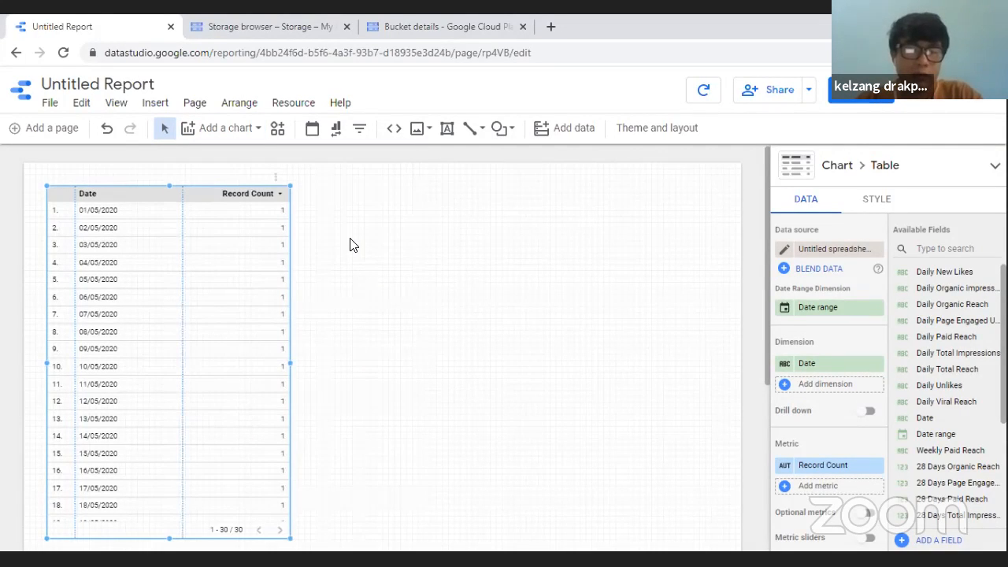
# Step: Browse the community visualization gallery and open the form for testing and adding your own visualization
pyautogui.click(279, 131)
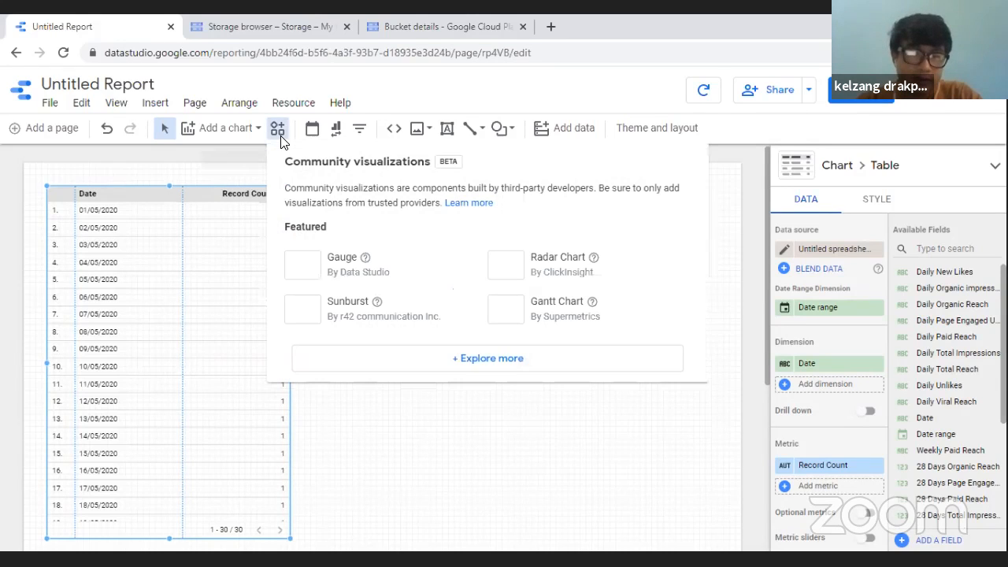
pyautogui.click(453, 364)
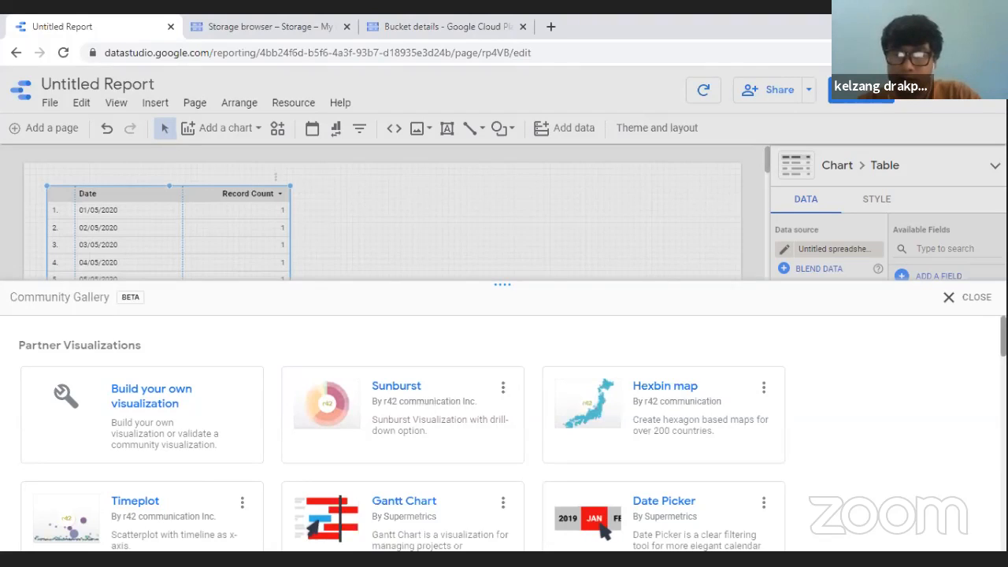
pyautogui.scroll(-3, 512, 433)
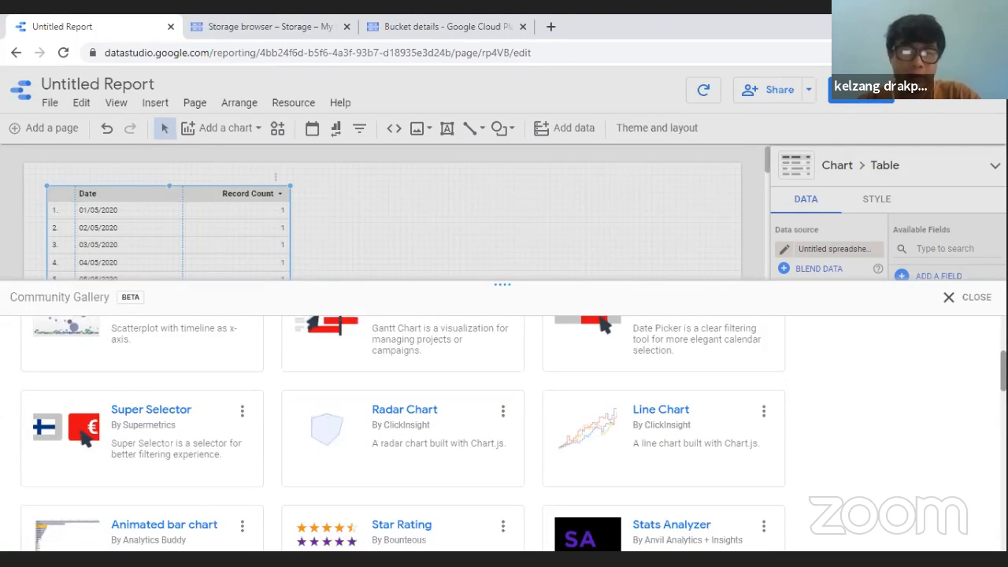
pyautogui.scroll(-8, 403, 433)
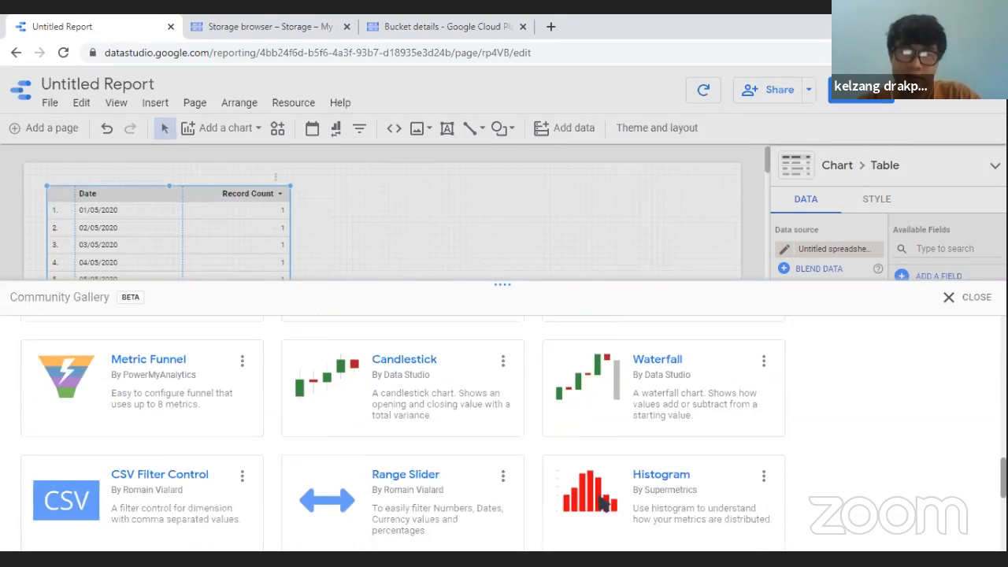
pyautogui.scroll(10, 602, 500)
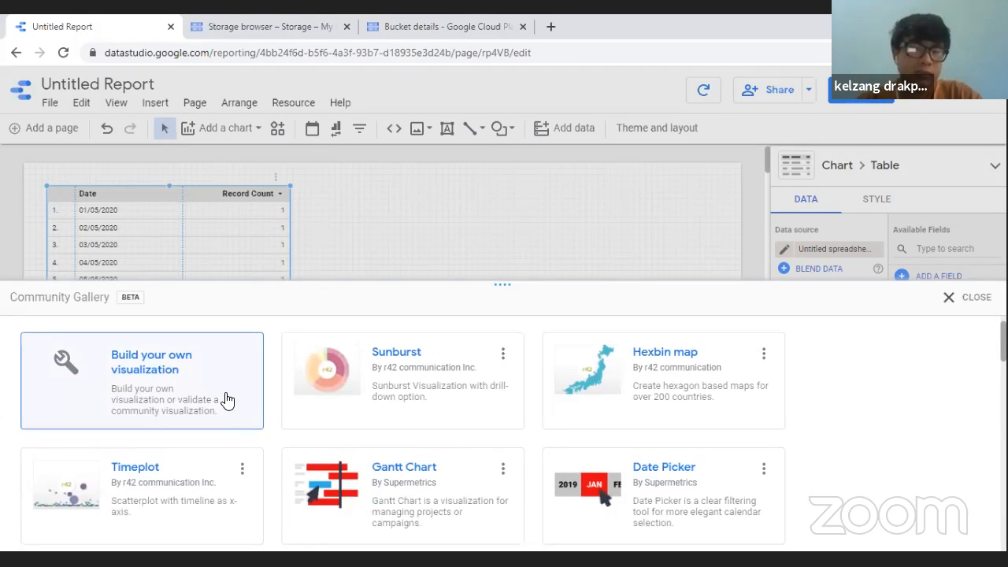
pyautogui.click(170, 370)
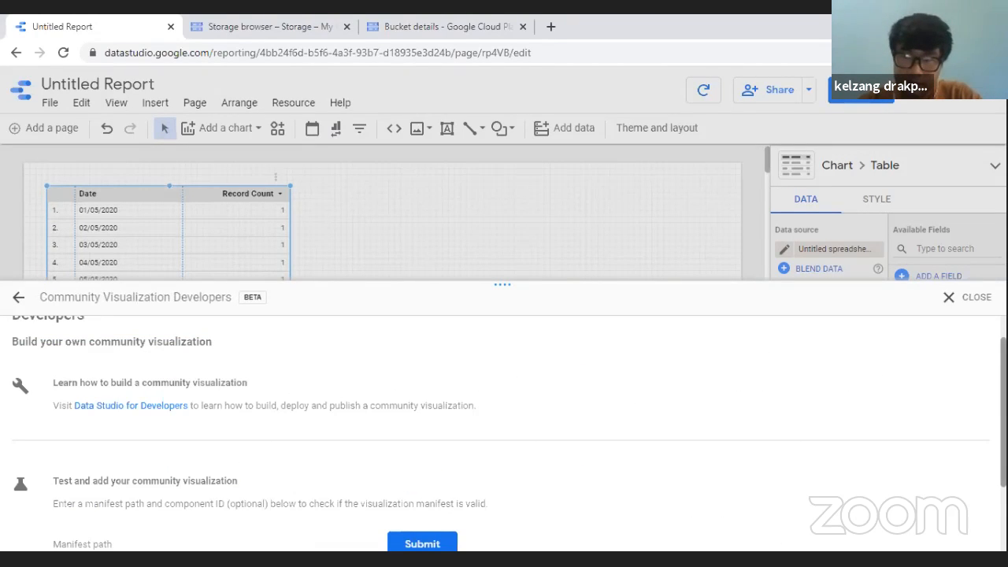
pyautogui.scroll(-2, 941, 461)
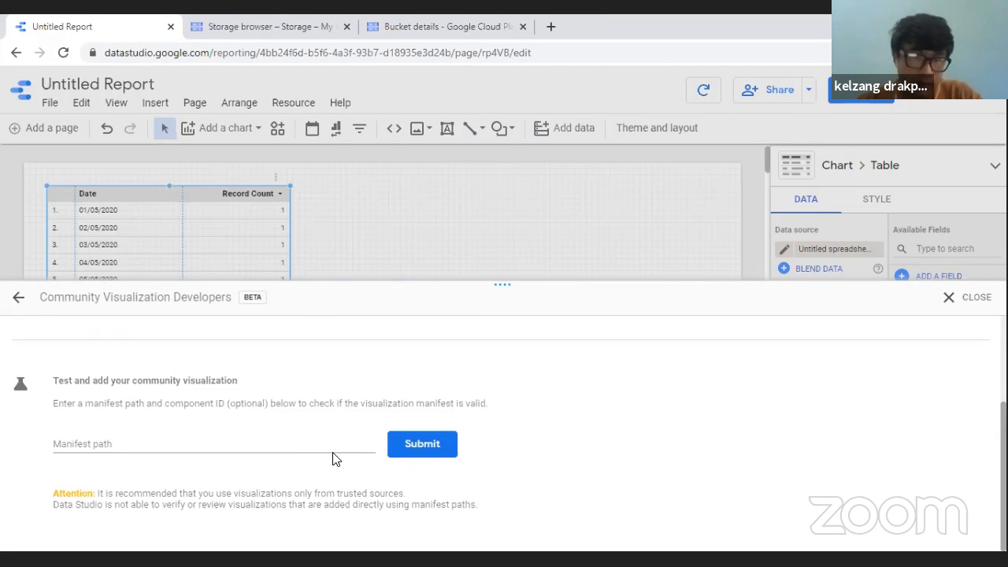
# Step: Submit the manifest path gs://rinjee/data for the custom community visualization
pyautogui.click(318, 444)
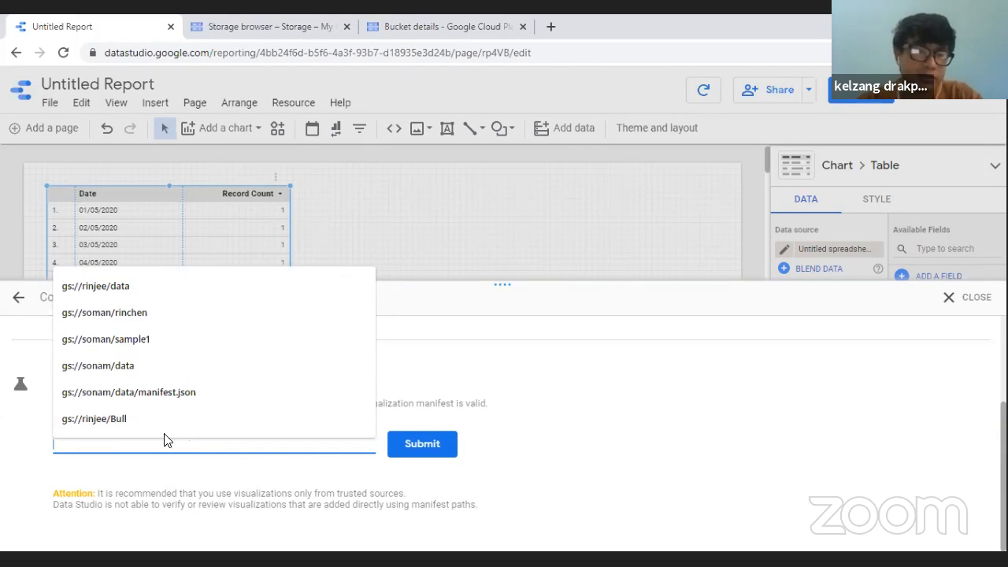
pyautogui.click(113, 290)
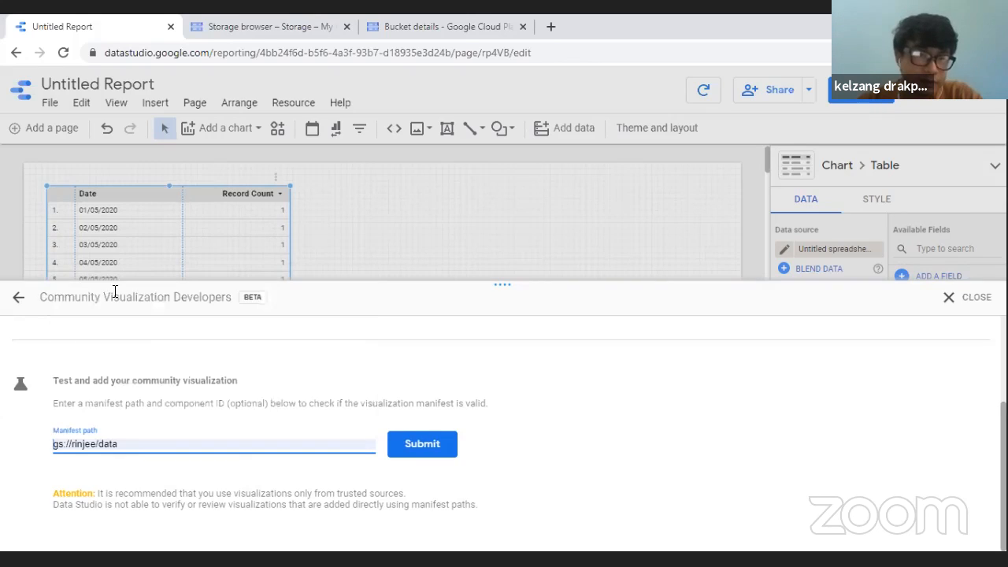
pyautogui.click(434, 446)
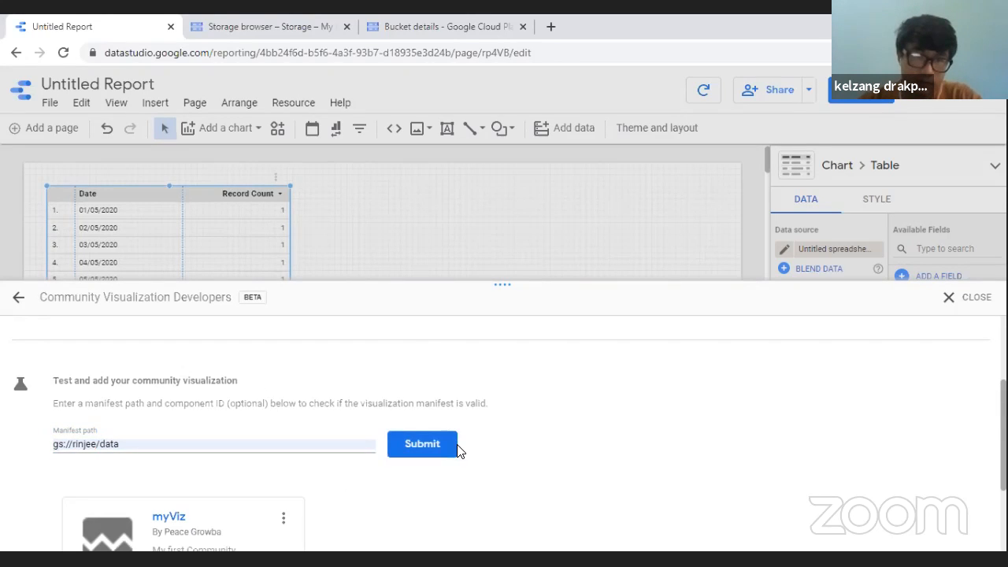
# Step: Add the myViz visualization to the empty area beside the table, wider than the table, and shift it slightly up and left
pyautogui.click(213, 536)
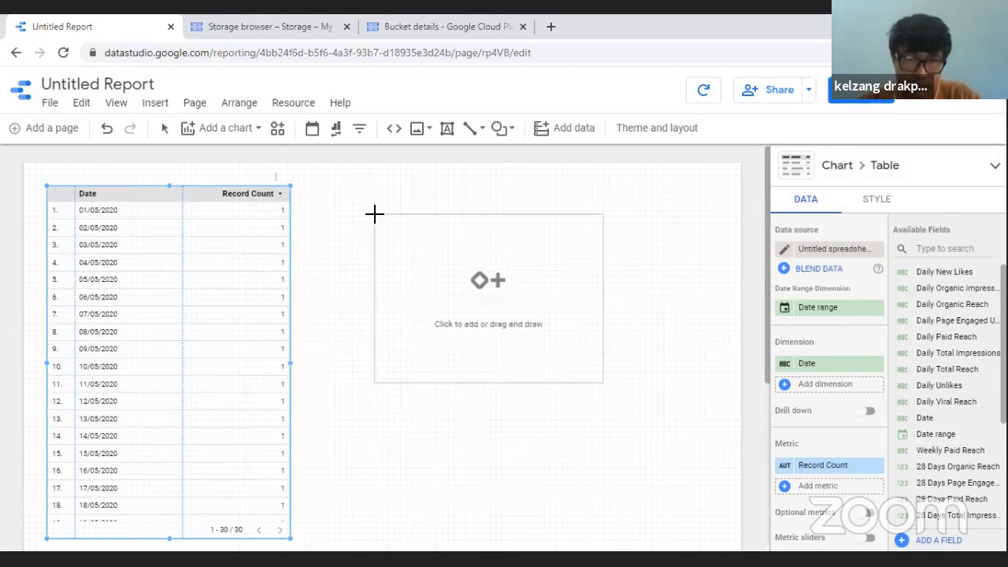
pyautogui.moveTo(375, 215); pyautogui.dragTo(687, 395)
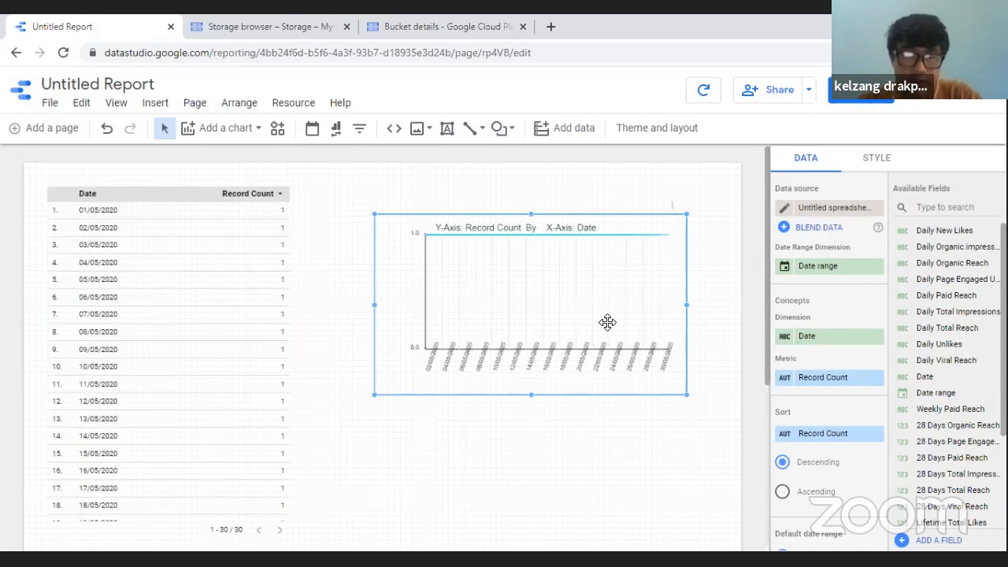
pyautogui.moveTo(547, 319); pyautogui.dragTo(532, 303)
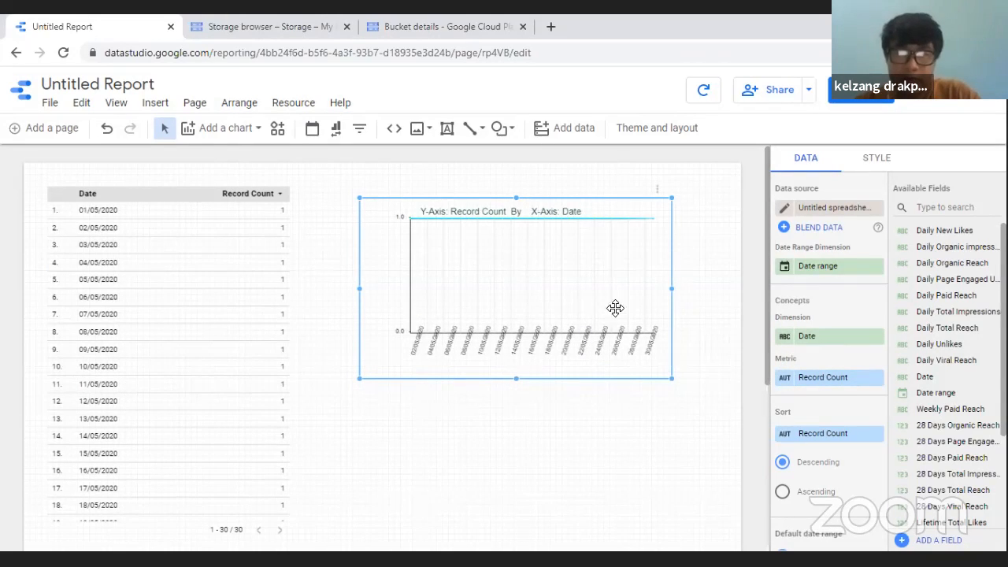
# Step: Set the custom visualization's metric to 28 Days Total Reach
pyautogui.click(852, 379)
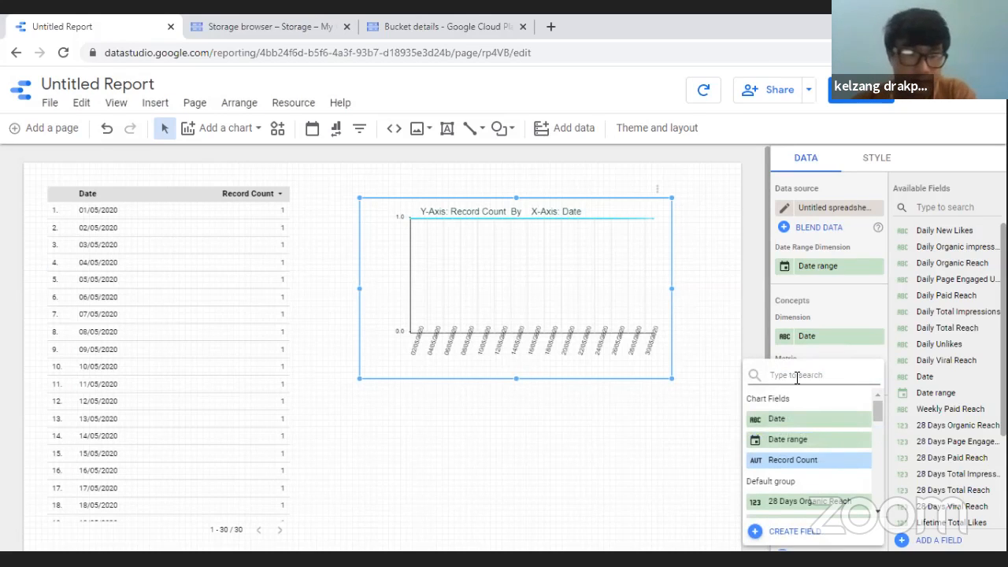
pyautogui.write('28')
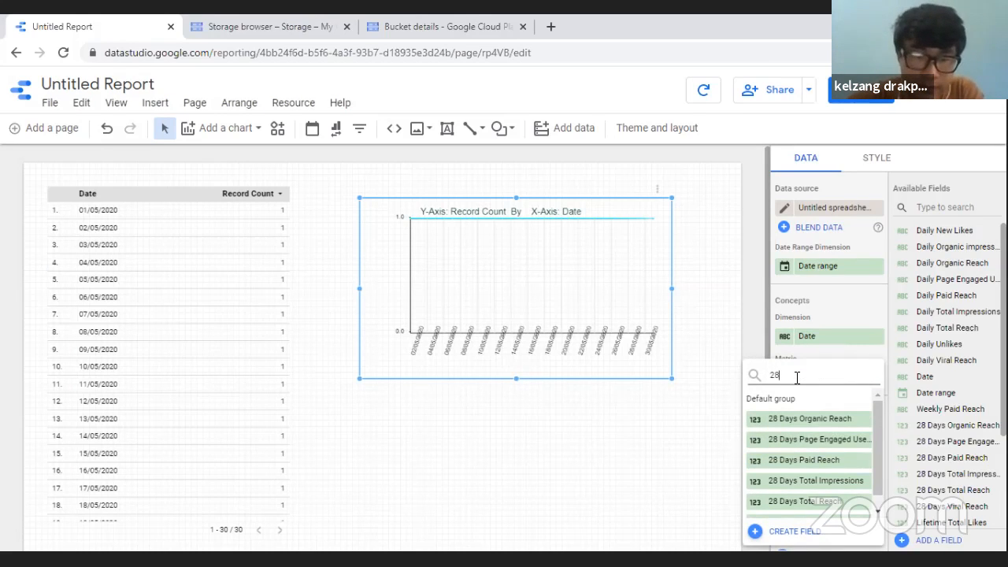
pyautogui.write(' days total')
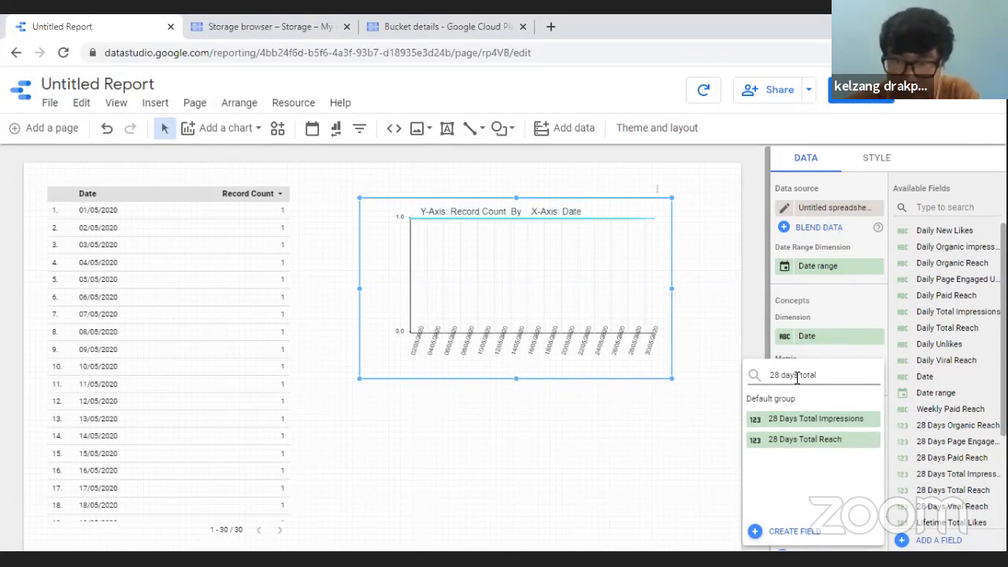
pyautogui.click(839, 439)
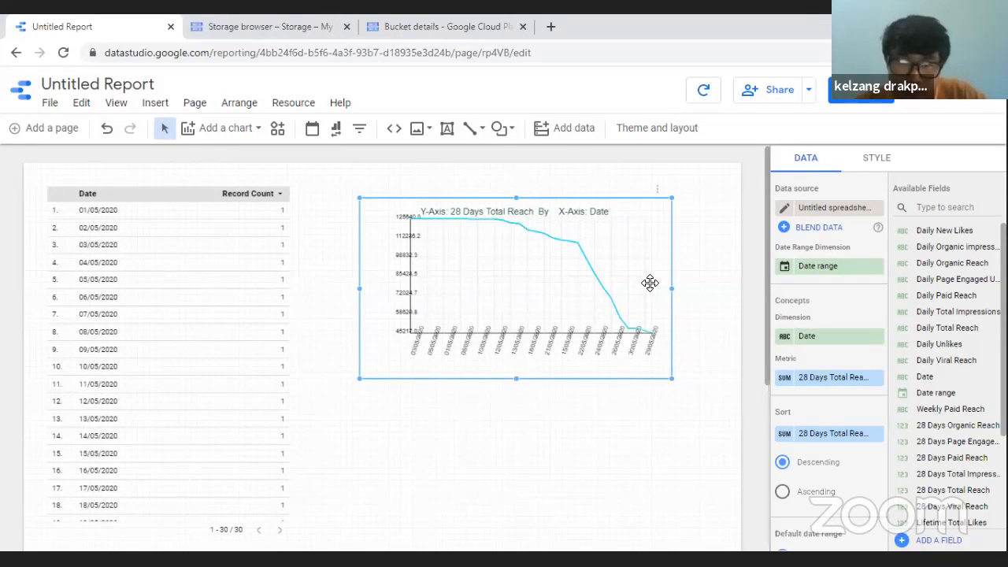
# Step: Widen the custom chart slightly and shift it slightly down, and reload the report page
pyautogui.moveTo(669, 289); pyautogui.dragTo(708, 307)
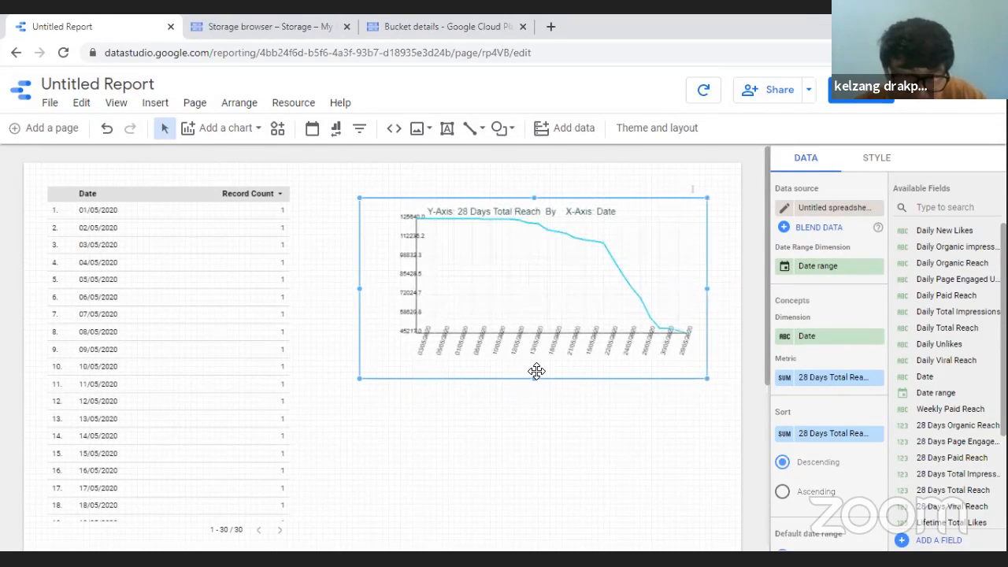
pyautogui.moveTo(537, 378); pyautogui.dragTo(534, 393)
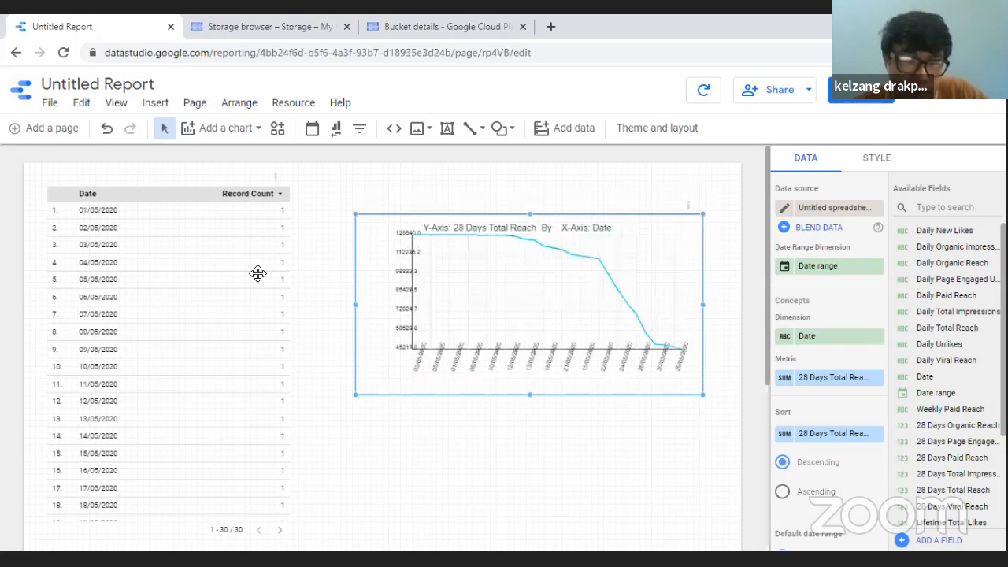
pyautogui.click(64, 52)
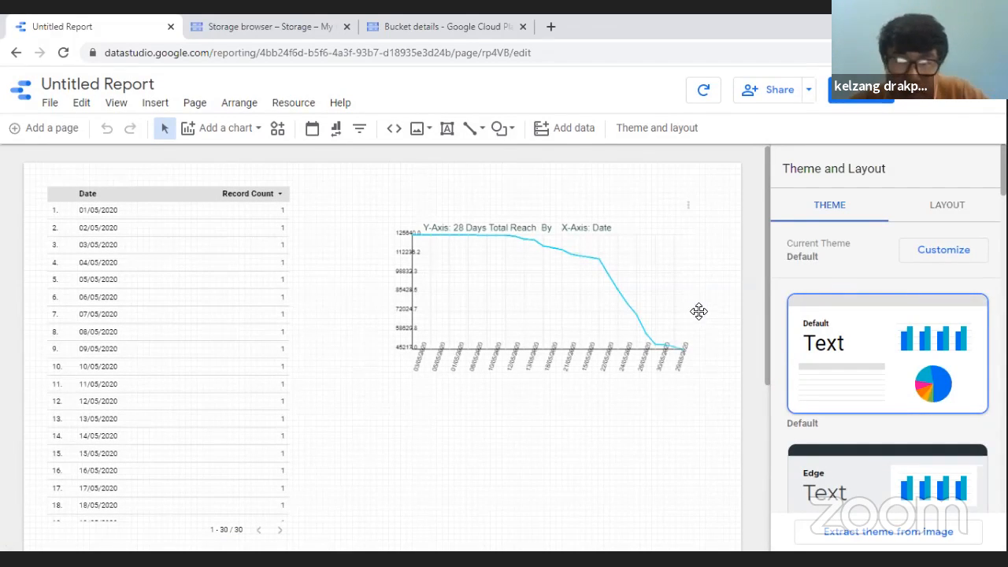
# Step: Sort the custom chart by the sort field, and make it slightly taller and closer to the table
pyautogui.click(574, 308)
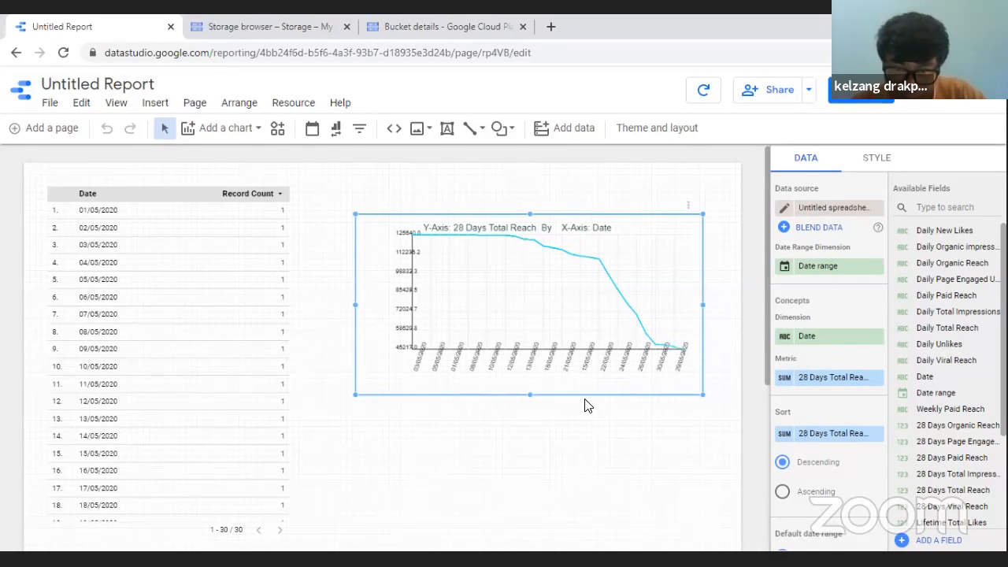
pyautogui.click(825, 435)
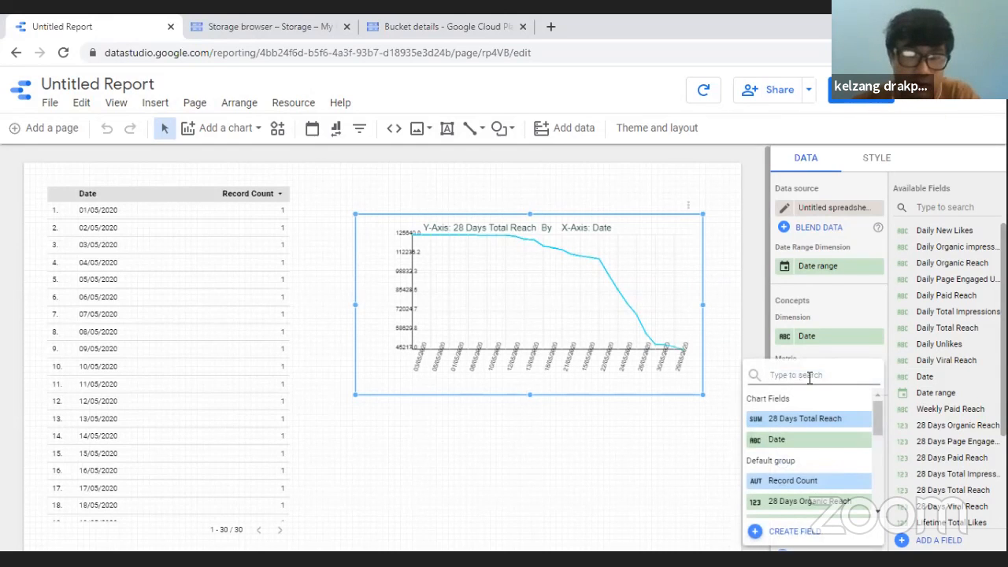
pyautogui.write('sort')
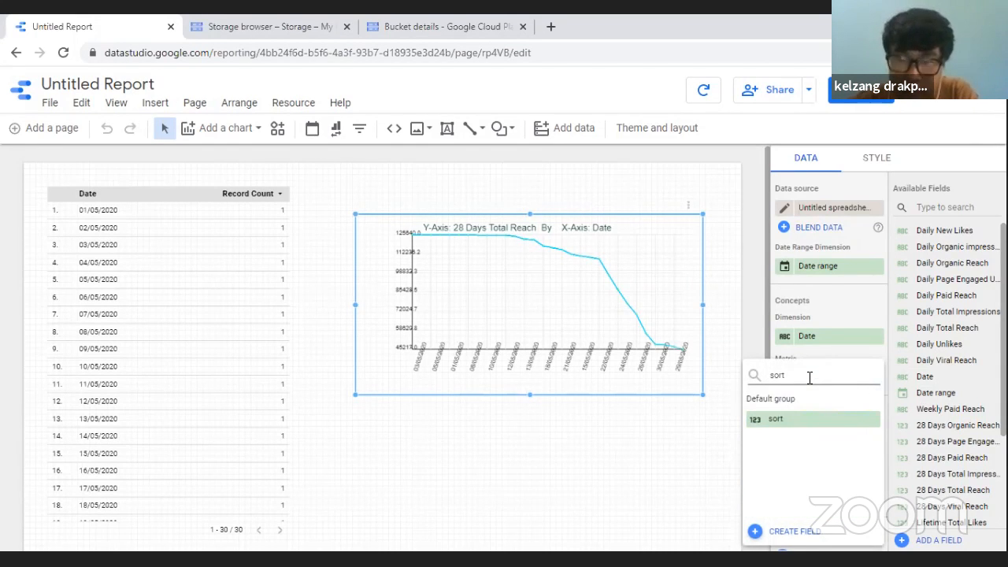
pyautogui.click(811, 418)
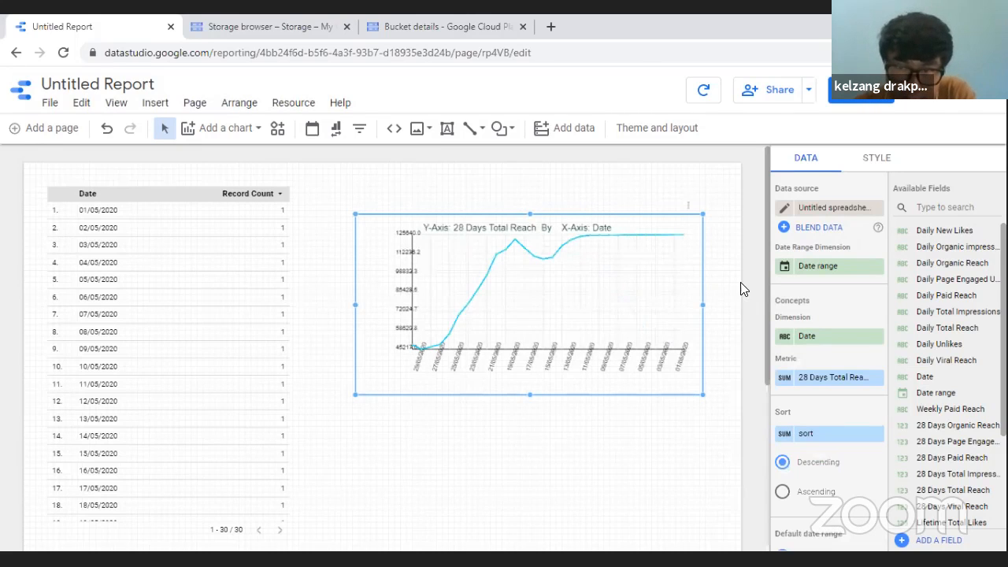
pyautogui.moveTo(530, 394); pyautogui.dragTo(535, 443)
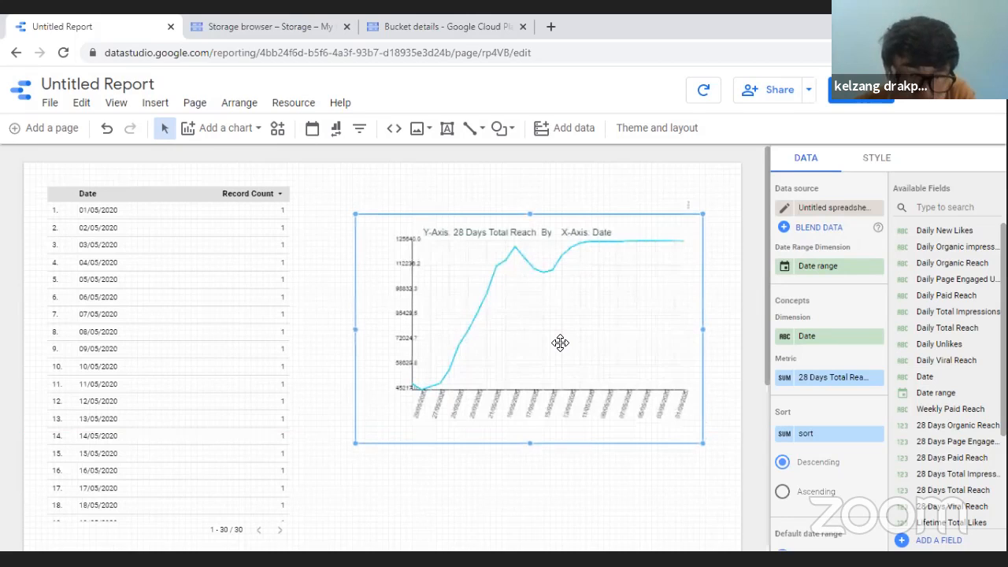
pyautogui.moveTo(560, 342); pyautogui.dragTo(545, 344)
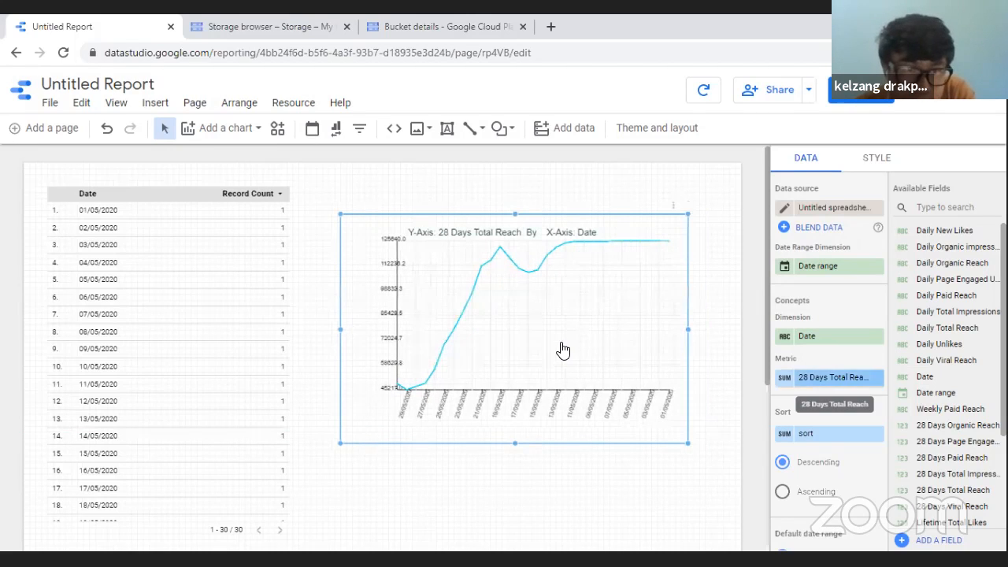
# Step: Try 28 Days Total Reach as the custom chart's dimension
pyautogui.click(838, 339)
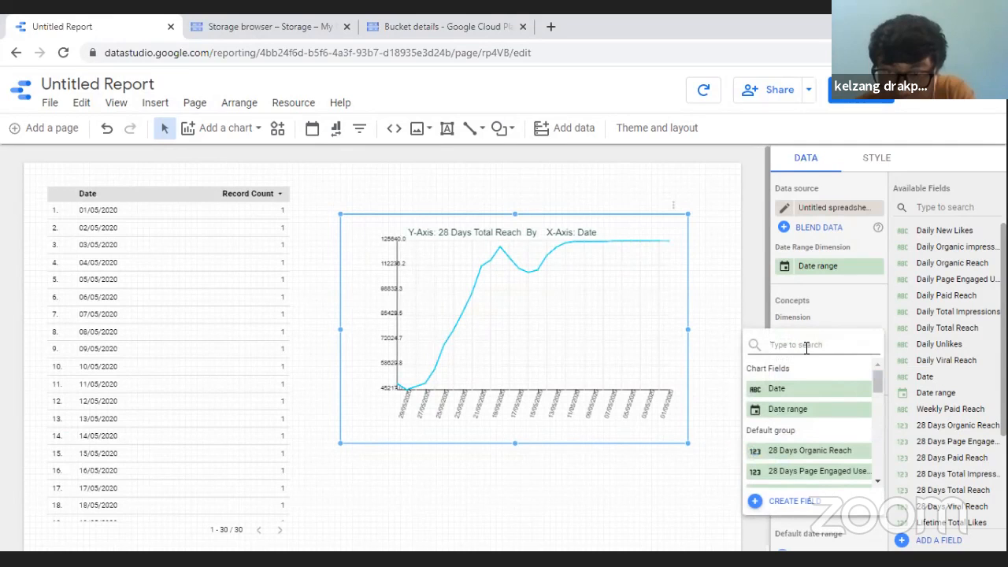
pyautogui.write('2')
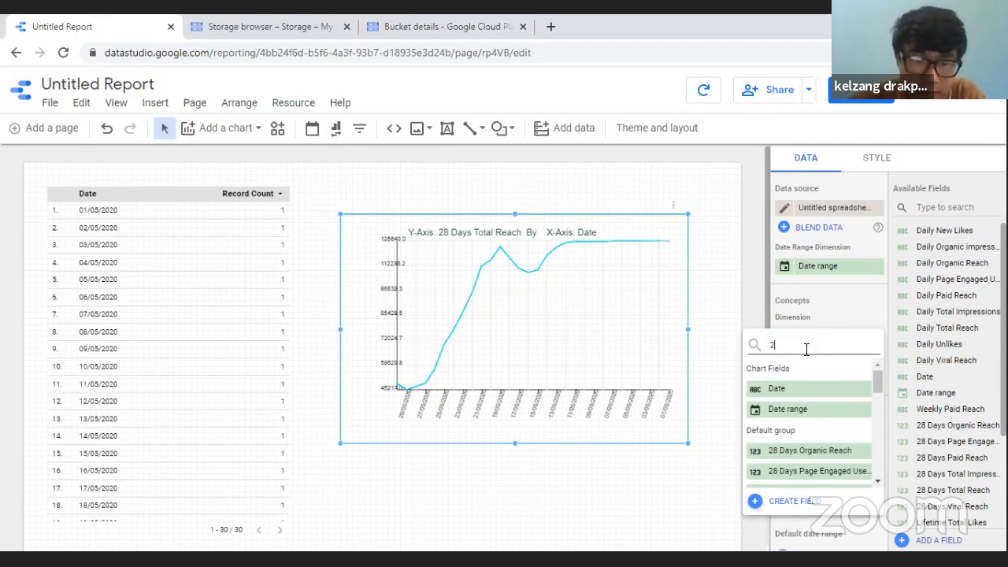
pyautogui.write('8 days ')
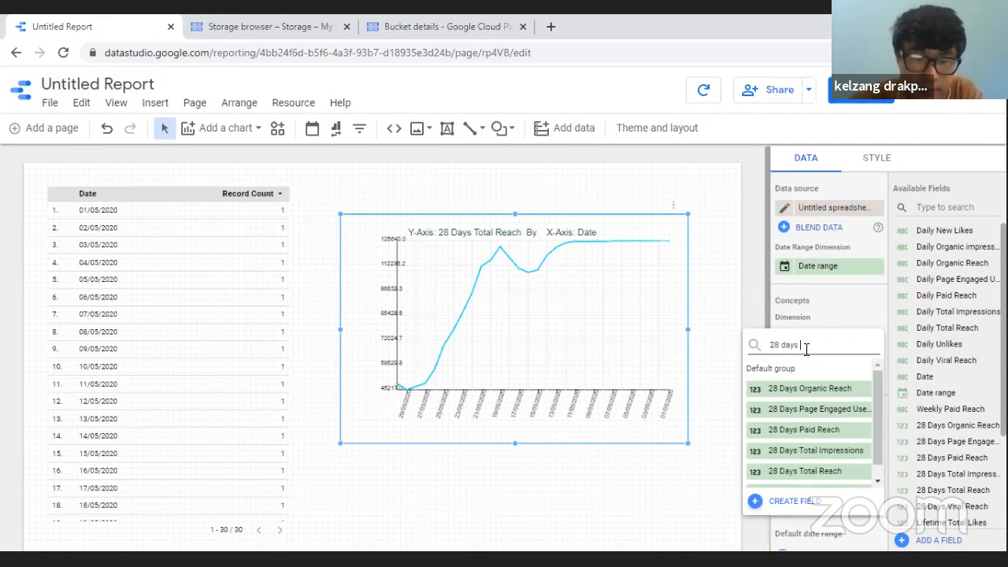
pyautogui.write('total')
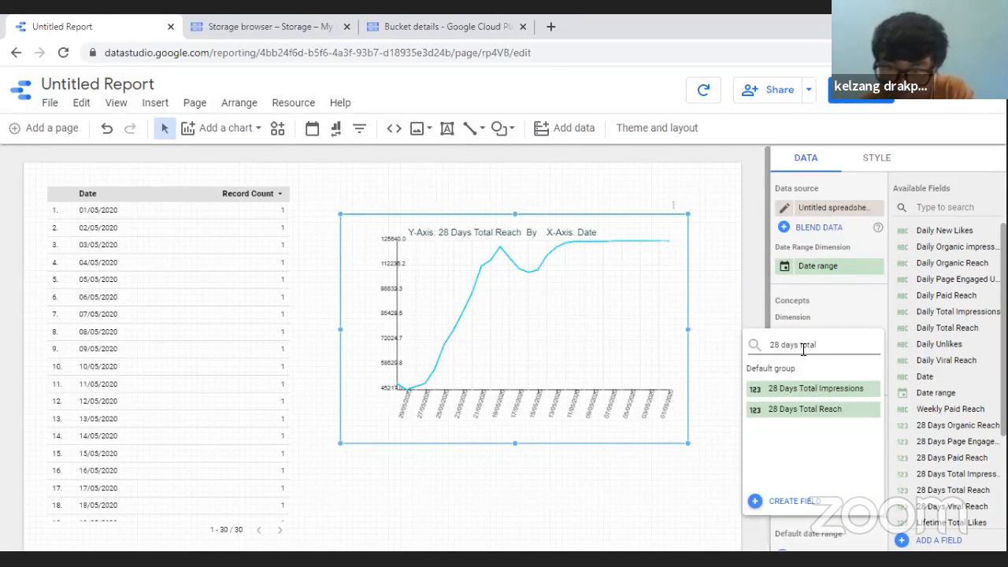
pyautogui.click(825, 408)
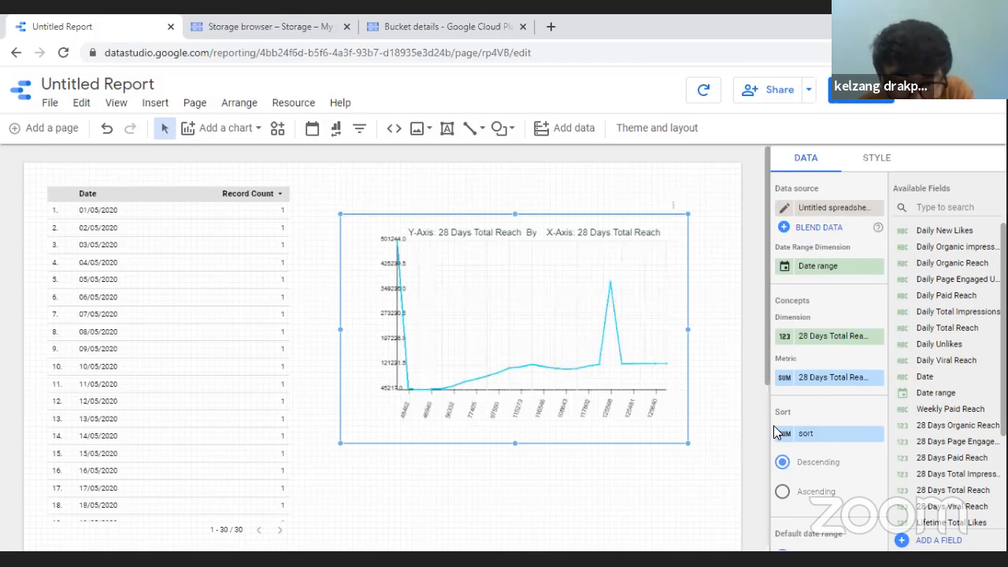
# Step: Set the custom chart's dimension to Date range
pyautogui.click(825, 343)
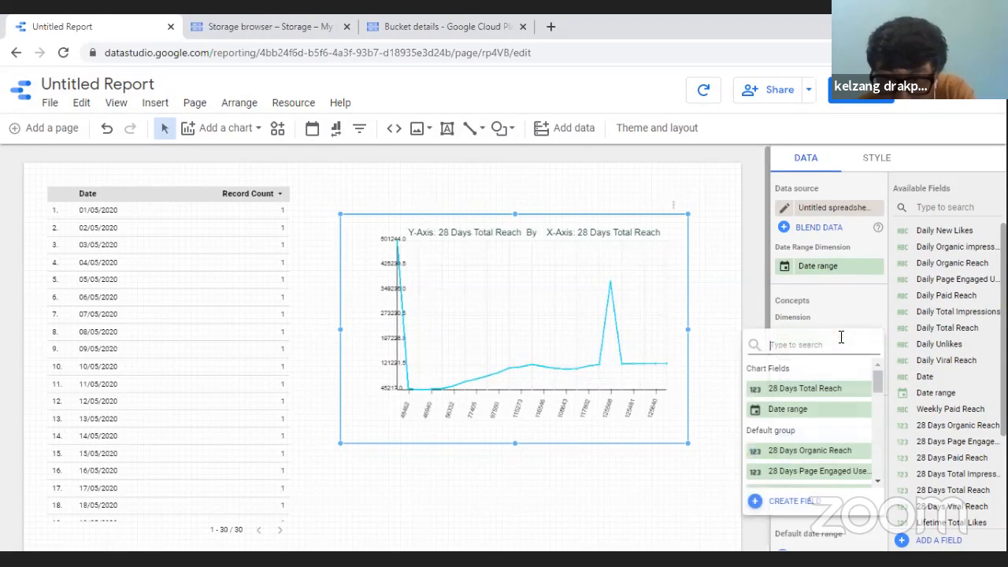
pyautogui.click(797, 409)
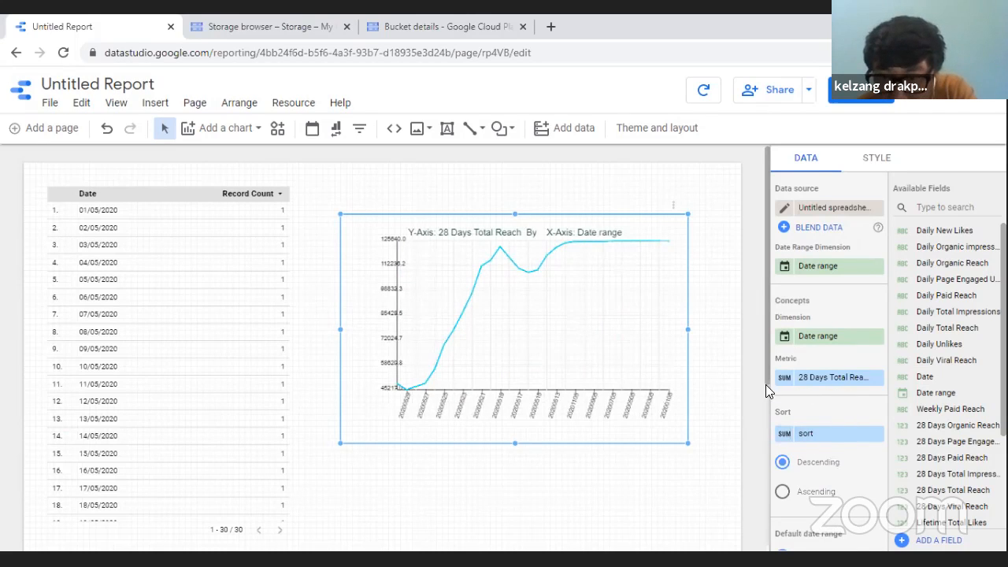
# Step: Try the sort field as the custom chart's metric and return the metric to 28 Days Total Reach
pyautogui.click(838, 378)
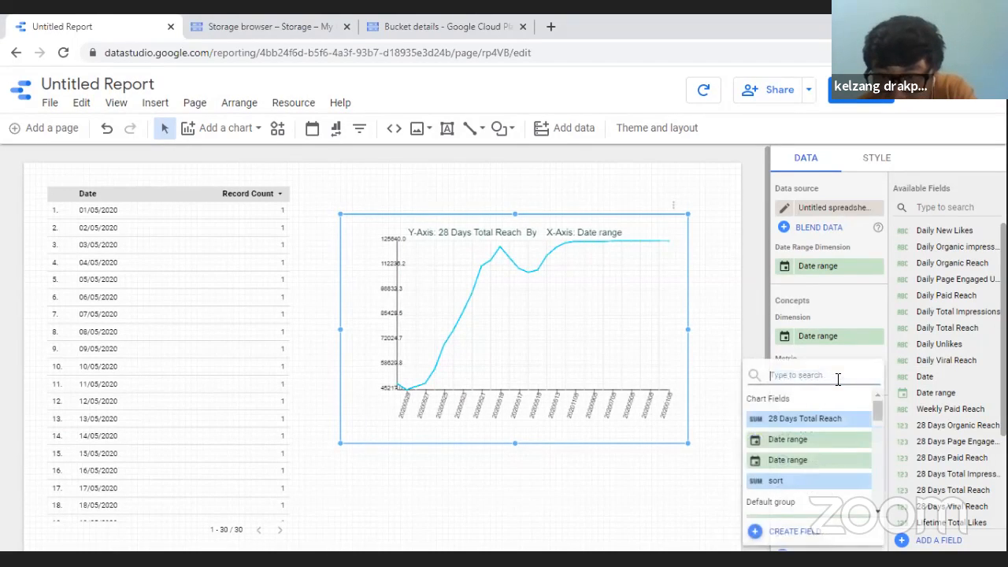
pyautogui.click(828, 480)
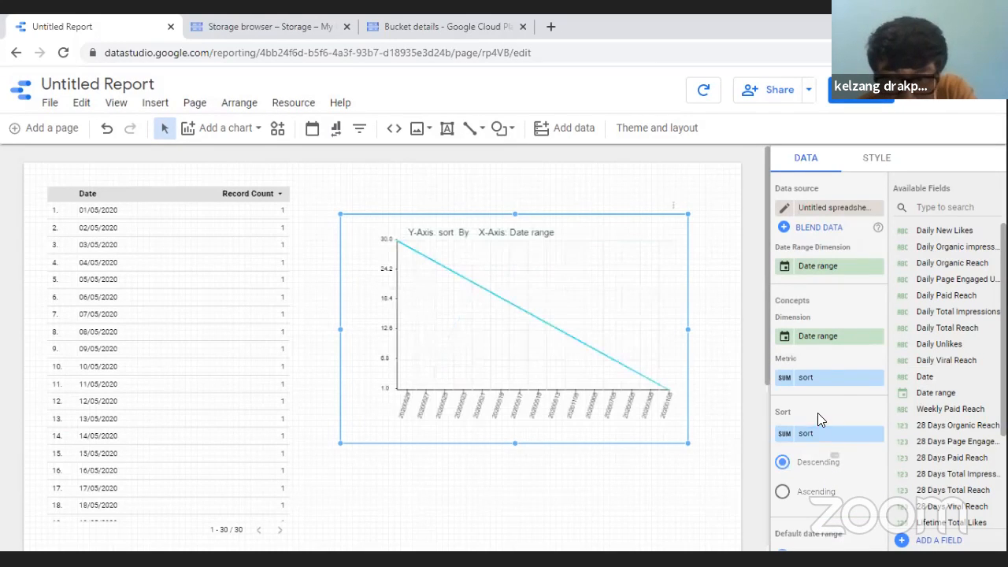
pyautogui.click(833, 376)
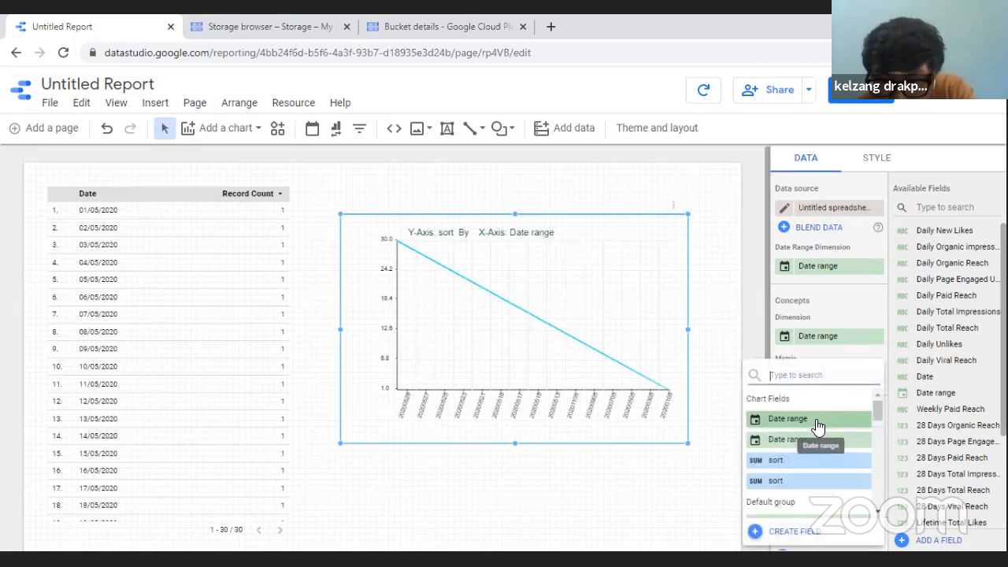
pyautogui.write('28 days')
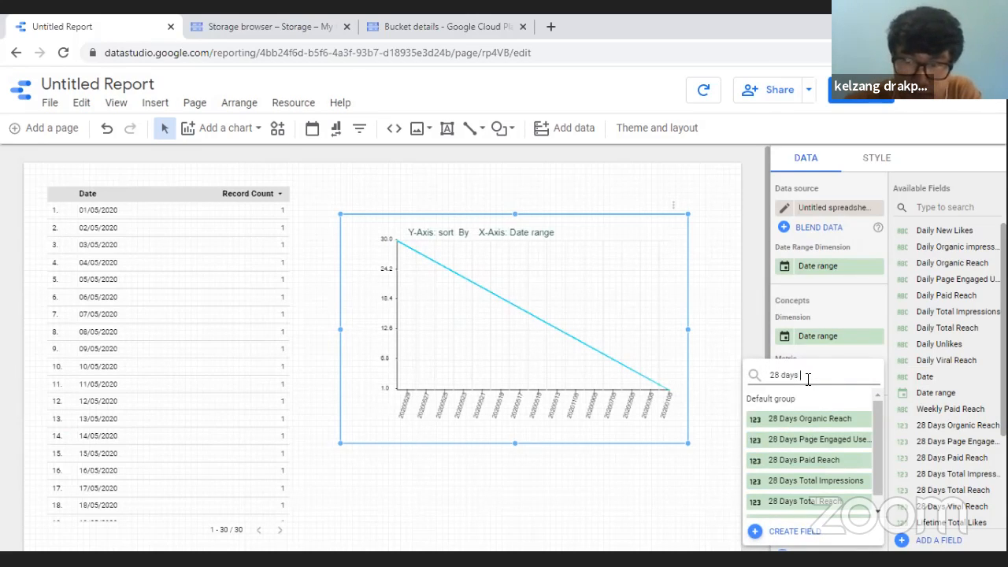
pyautogui.write(' total')
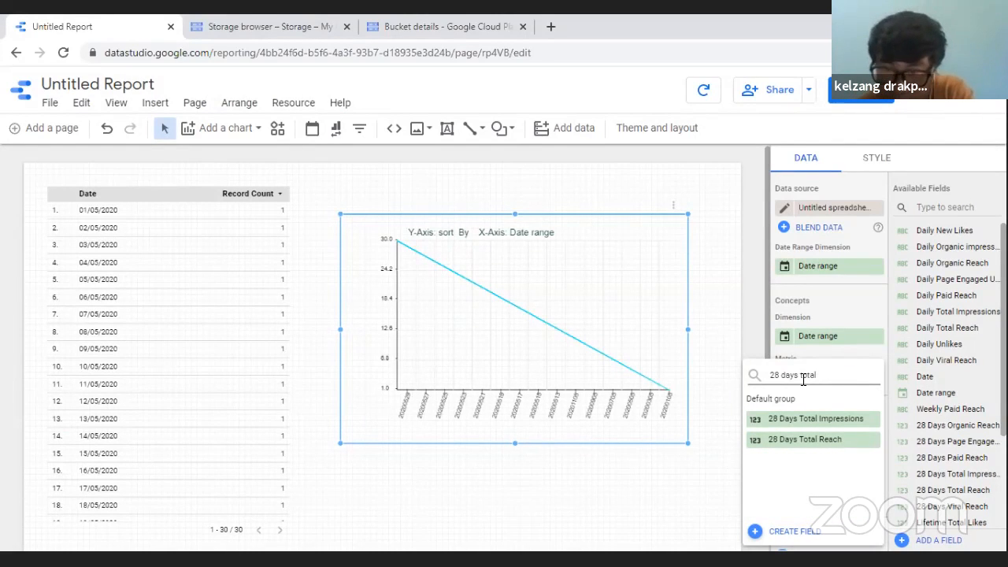
pyautogui.click(814, 441)
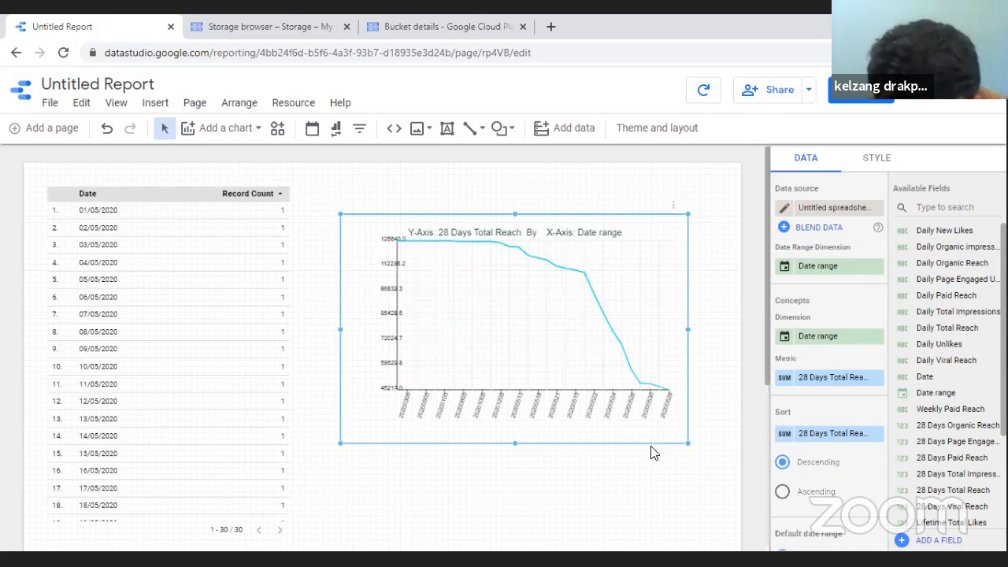
# Step: Sort the custom chart by the sort field in ascending order
pyautogui.click(834, 435)
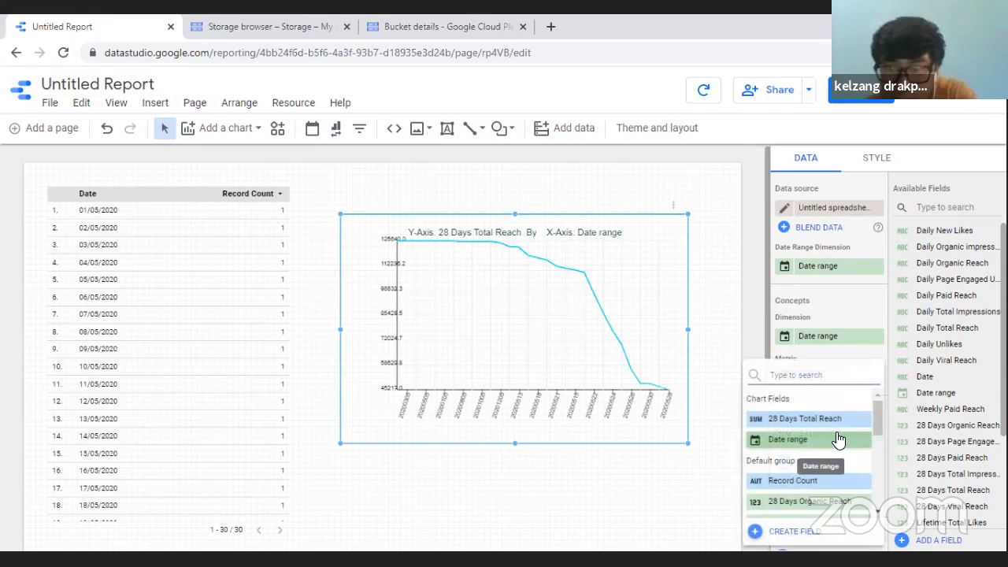
pyautogui.write('sort')
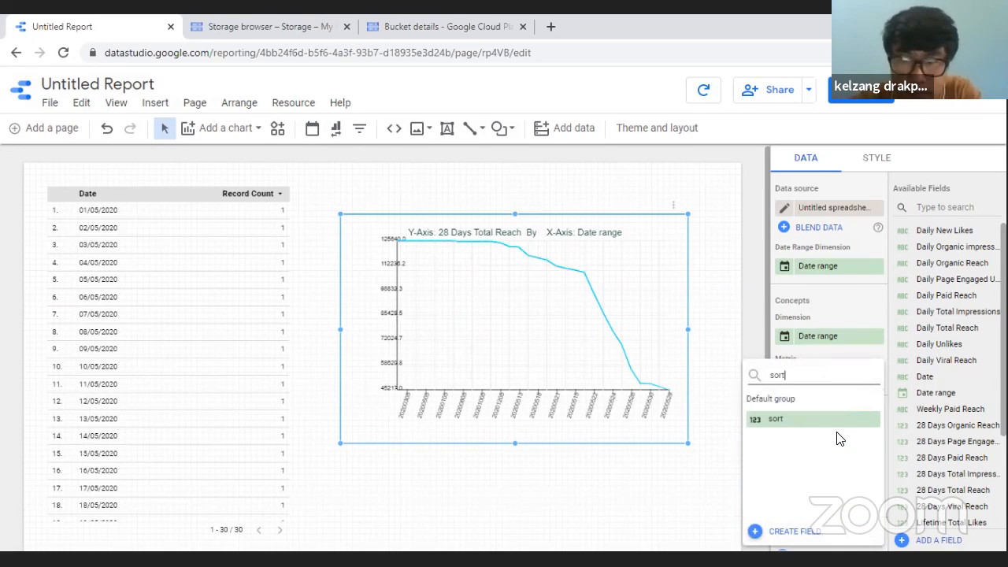
pyautogui.click(795, 419)
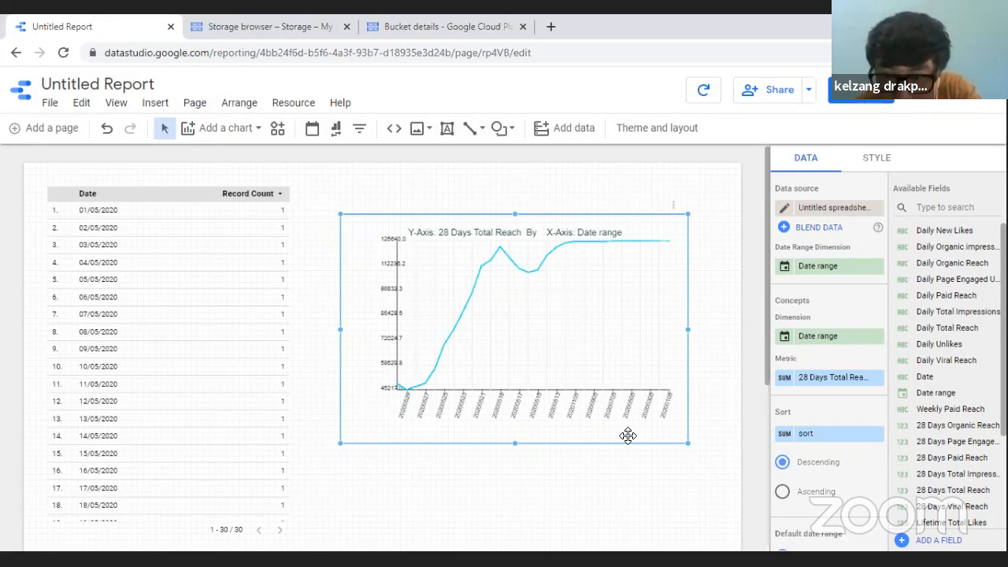
pyautogui.click(781, 492)
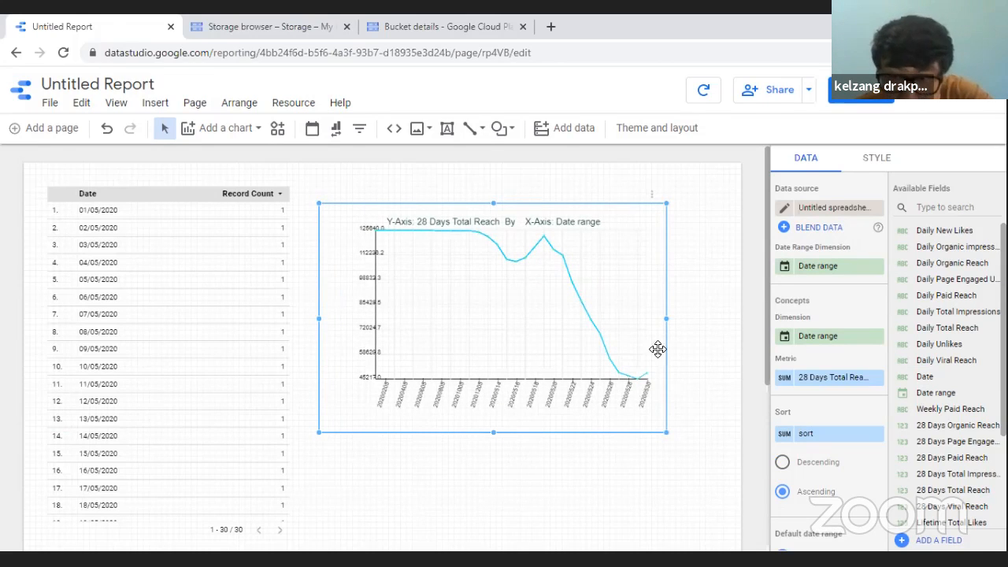
# Step: Add 28 Days Total Reach as a second metric to the table beside the chart
pyautogui.click(239, 353)
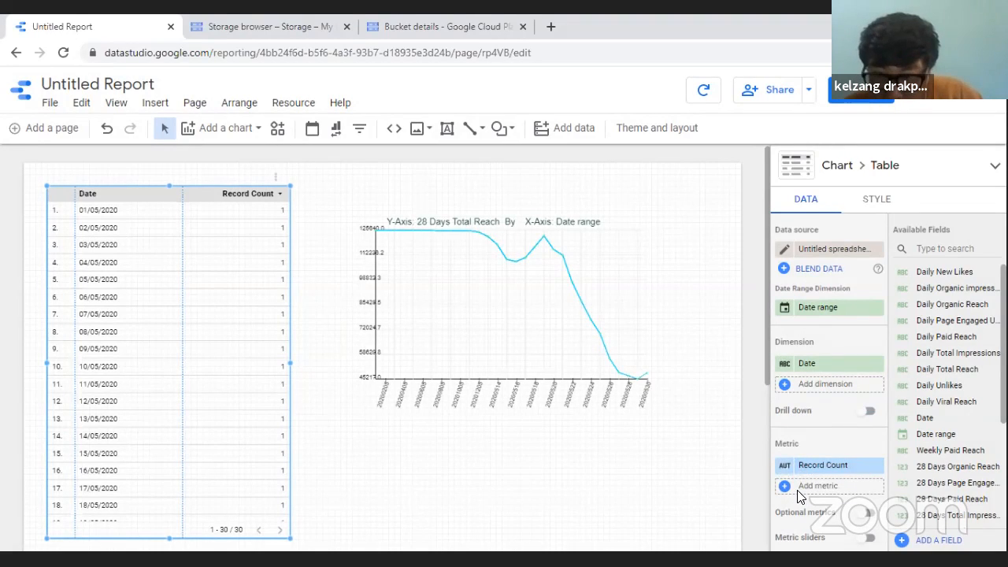
pyautogui.click(798, 495)
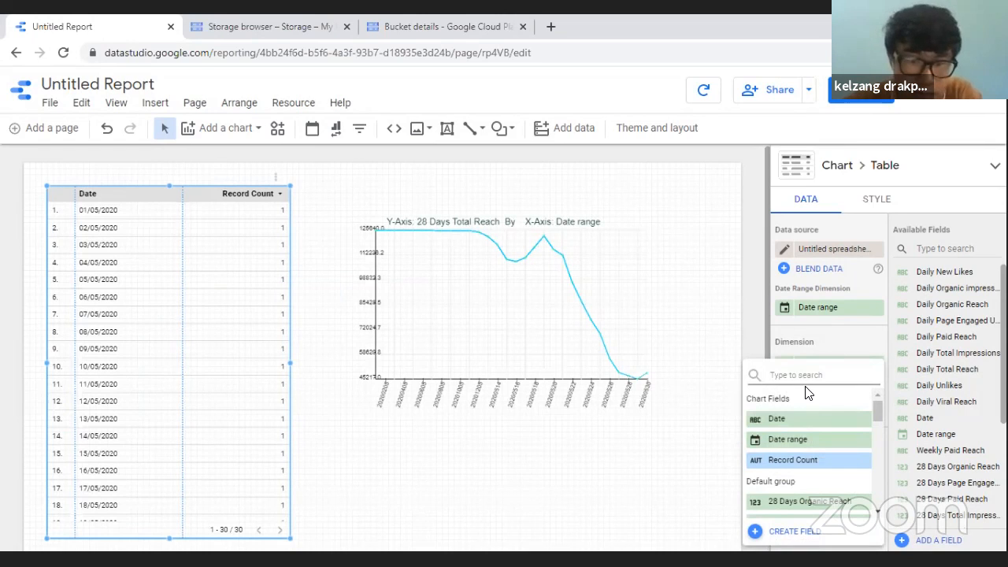
pyautogui.write('28 dya')
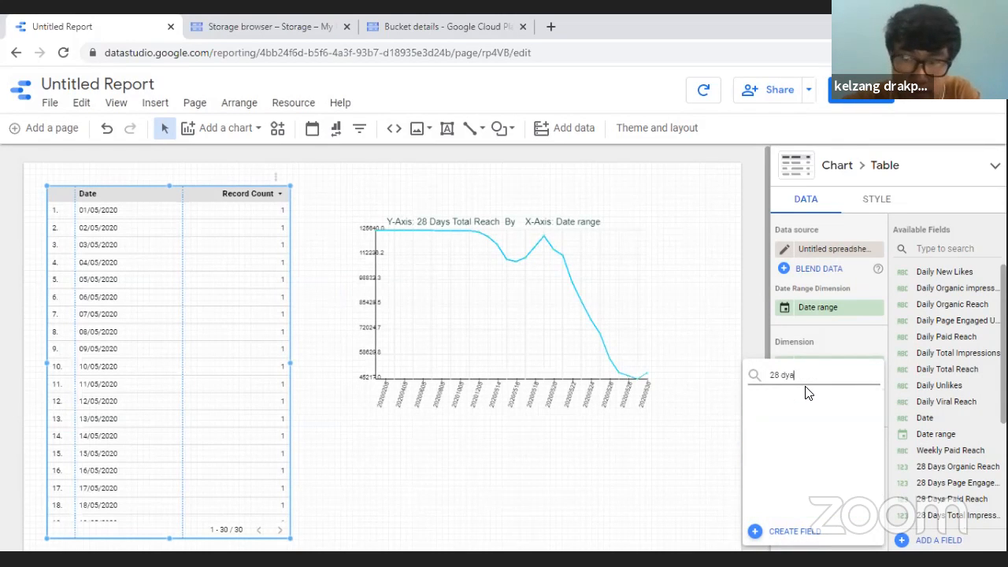
pyautogui.press('BackSpace')
pyautogui.press('BackSpace')
pyautogui.write('ays total')
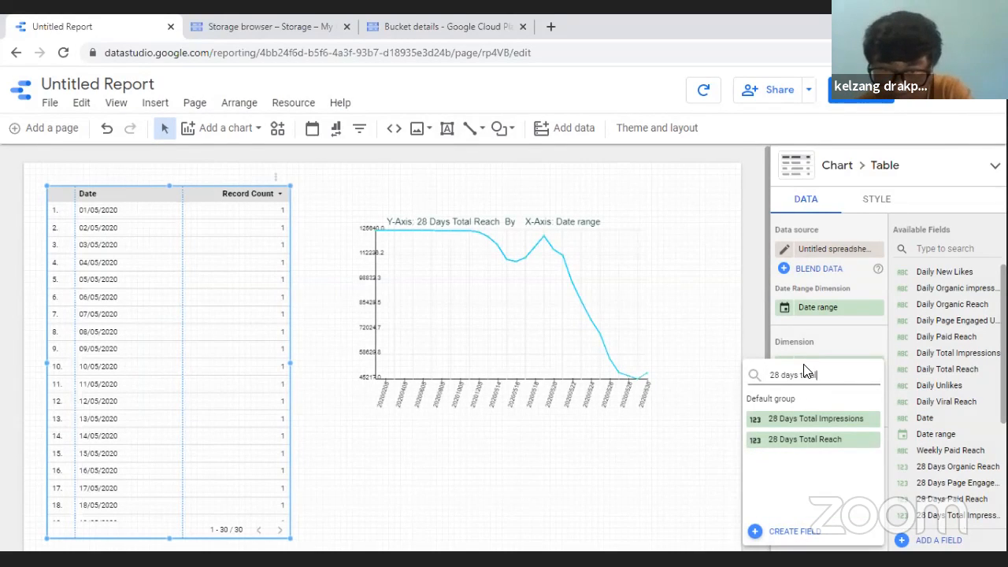
pyautogui.click(819, 445)
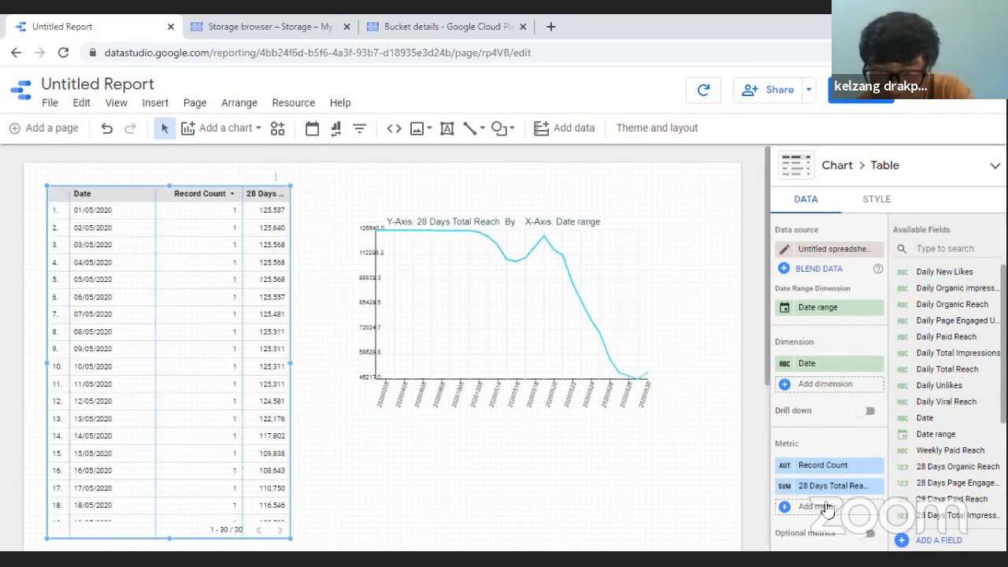
# Step: Remove the Record Count metric from the table and add the sort field as a metric
pyautogui.click(876, 466)
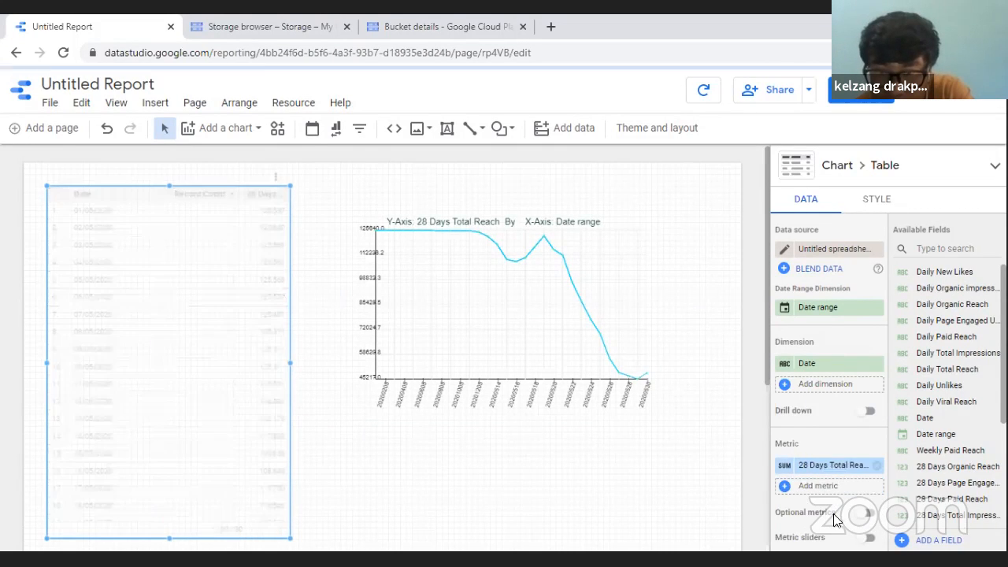
pyautogui.click(793, 486)
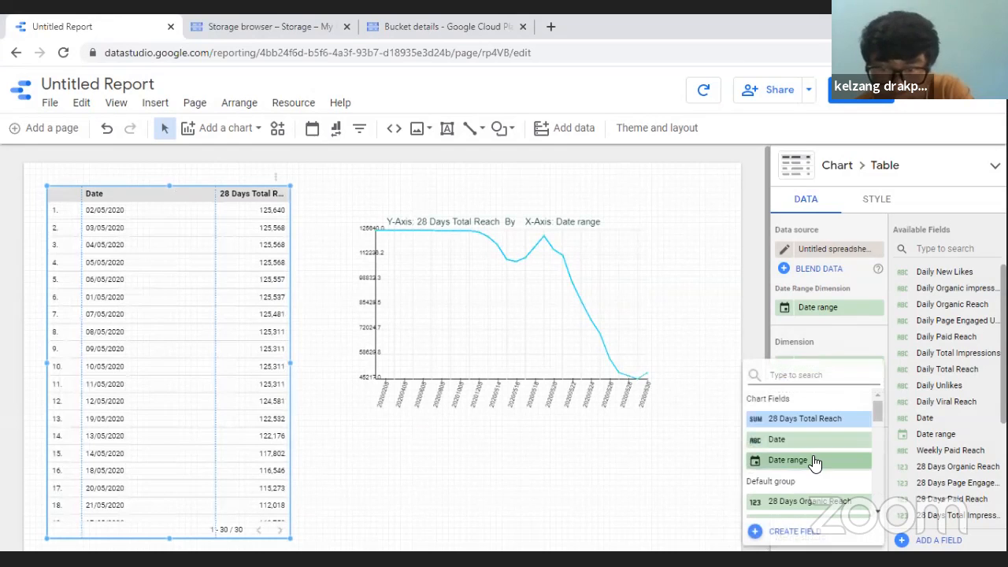
pyautogui.write('sort')
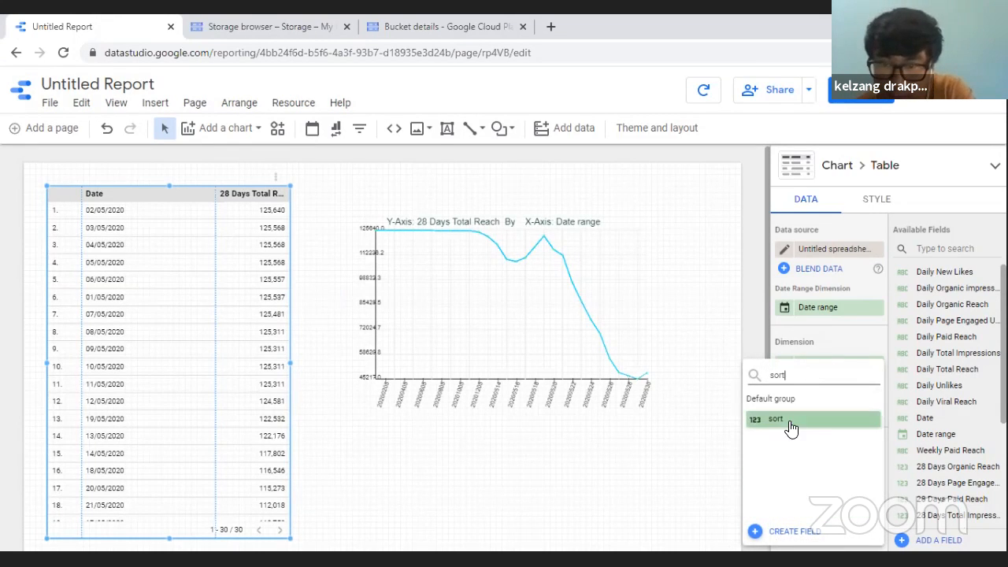
pyautogui.click(791, 421)
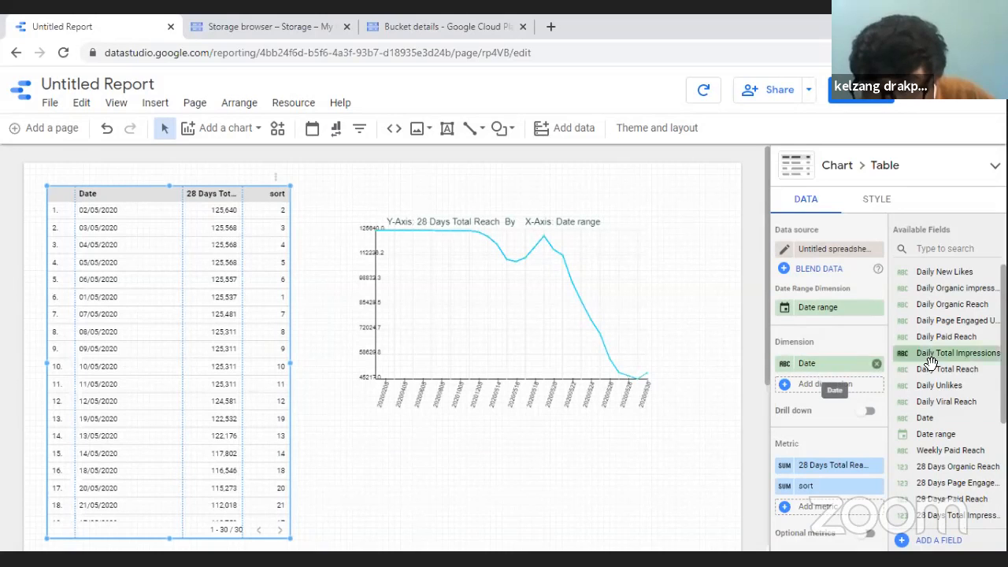
# Step: Replace the table's Date dimension with 28 Days Total Reach
pyautogui.click(789, 386)
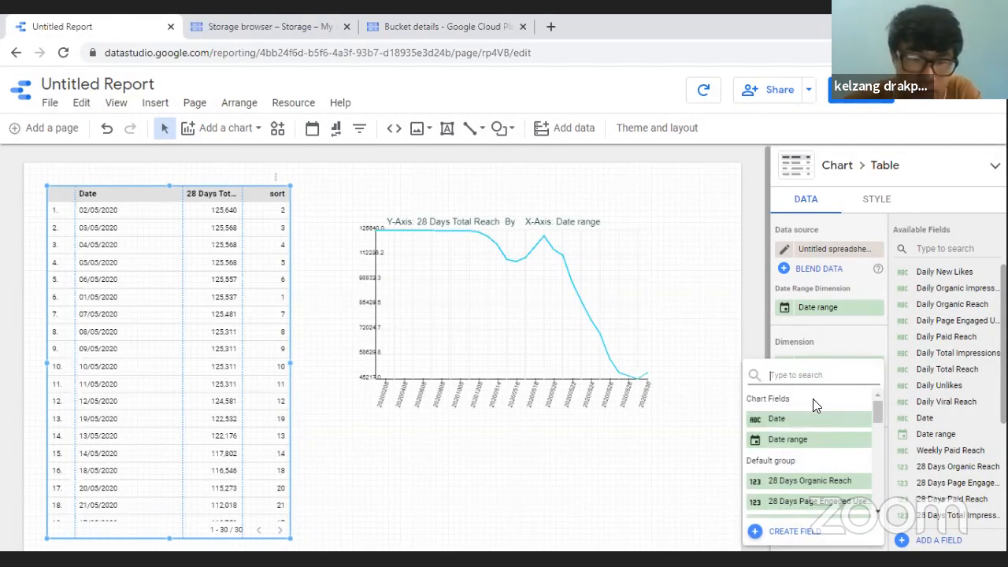
pyautogui.write('28 d')
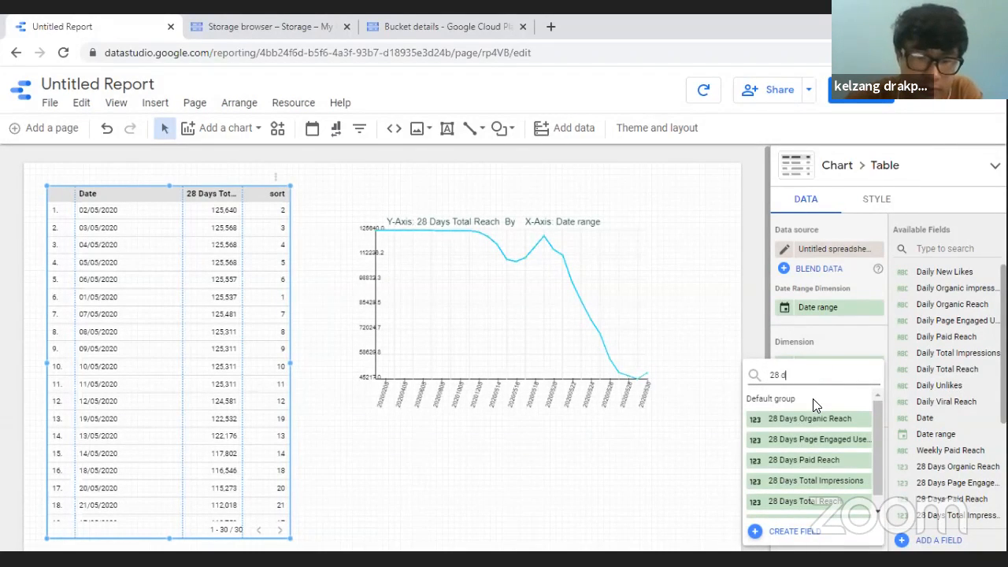
pyautogui.write('ays tota')
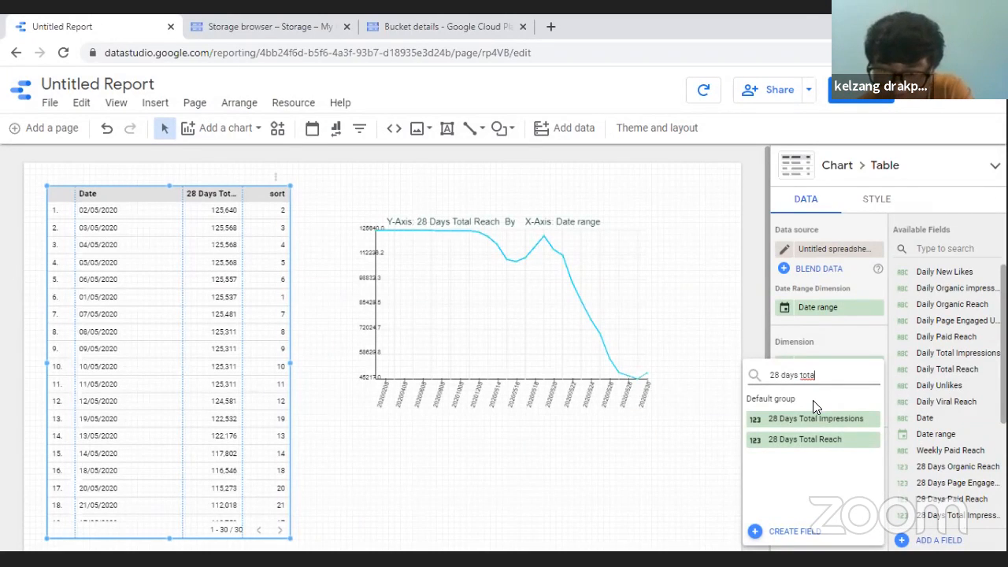
pyautogui.click(824, 437)
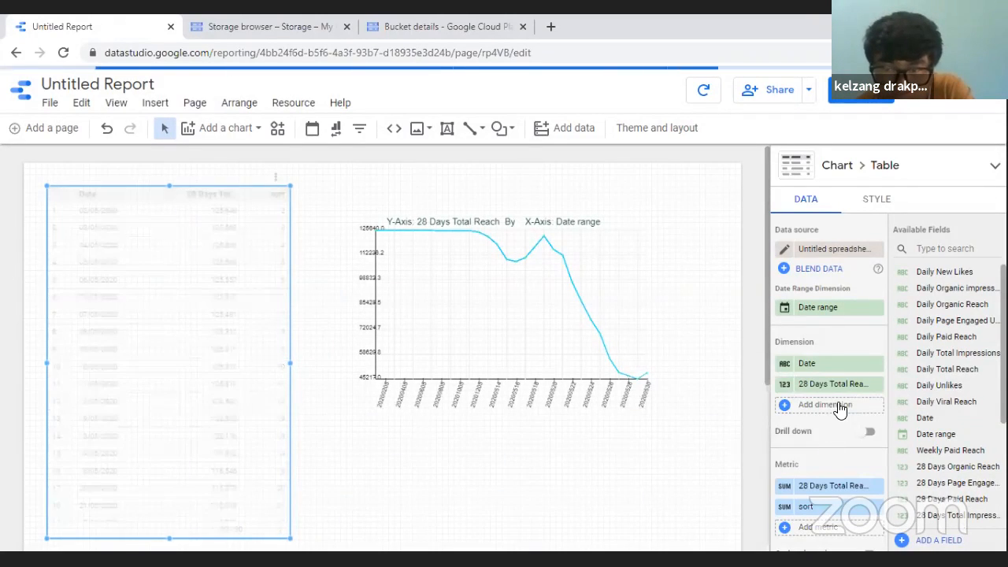
pyautogui.click(877, 367)
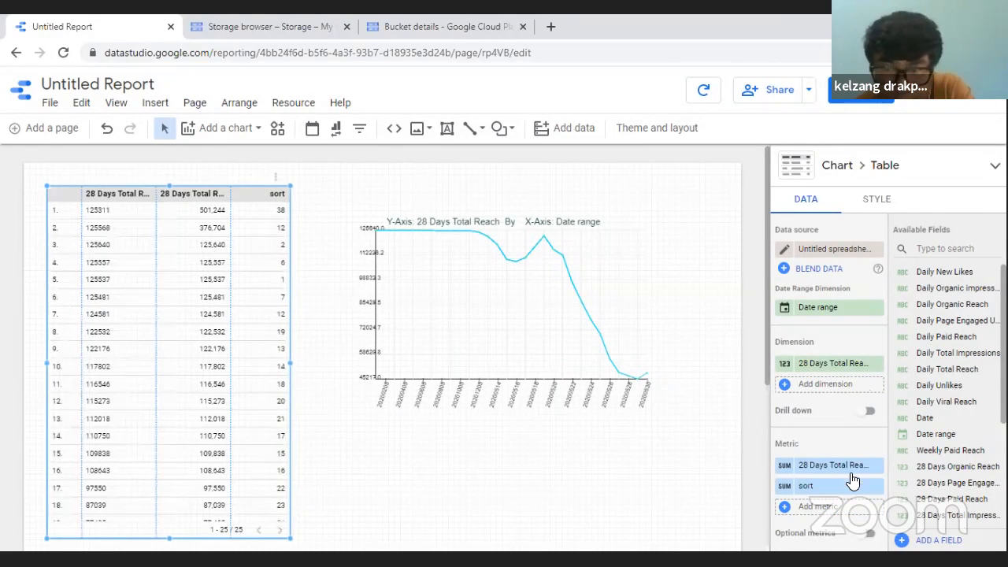
# Step: Add the sort field as the table's second dimension
pyautogui.click(792, 392)
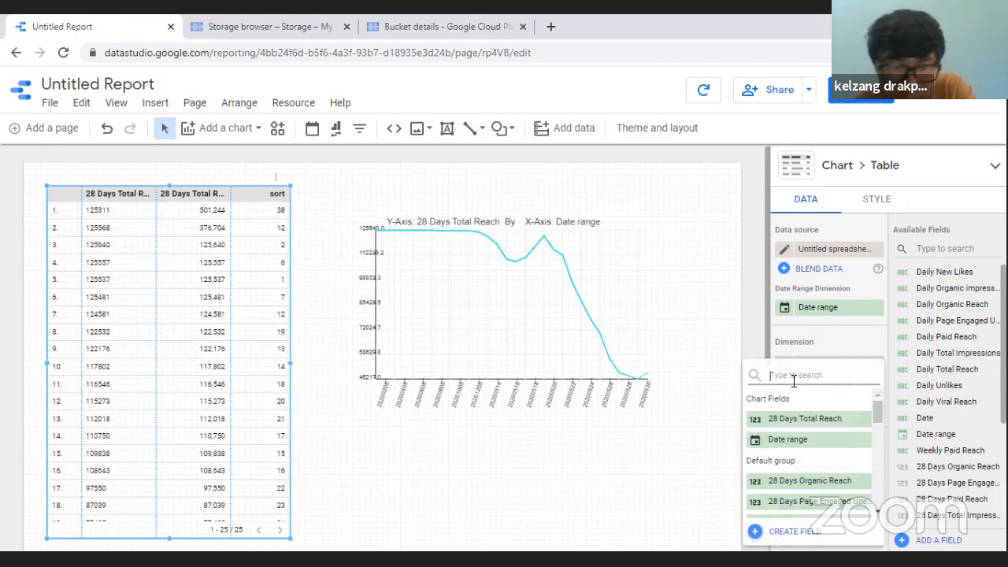
pyautogui.write('sort')
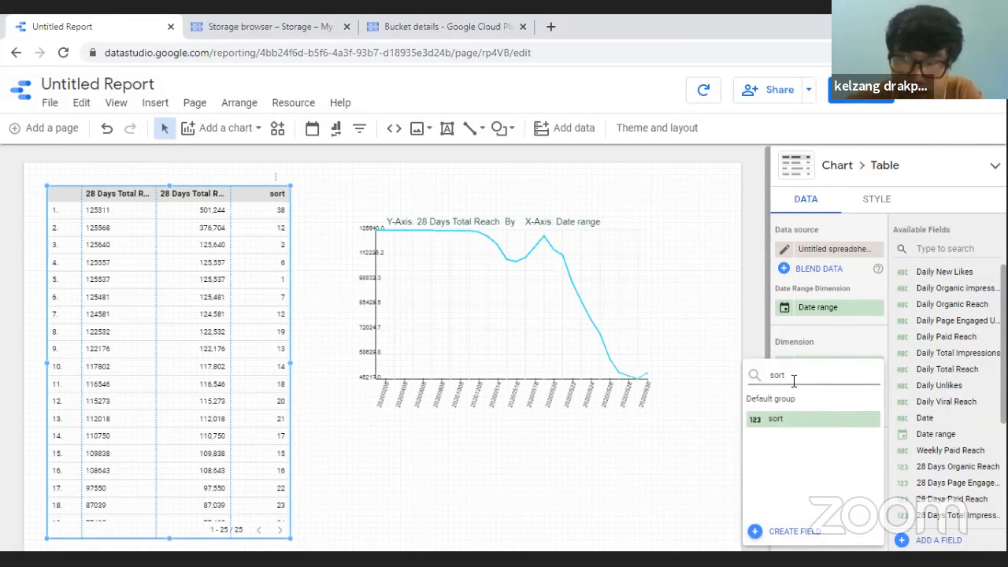
pyautogui.click(793, 418)
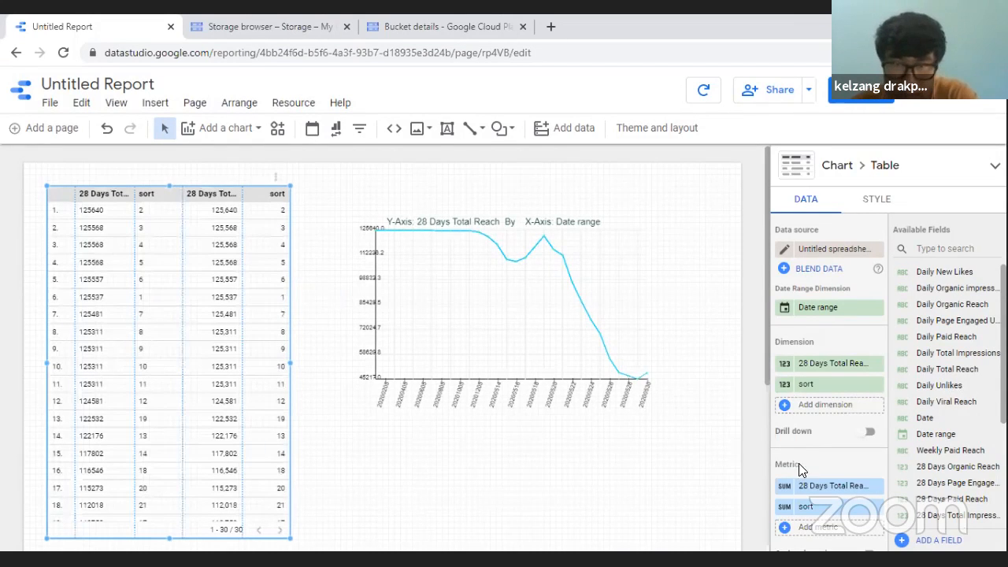
pyautogui.click(683, 473)
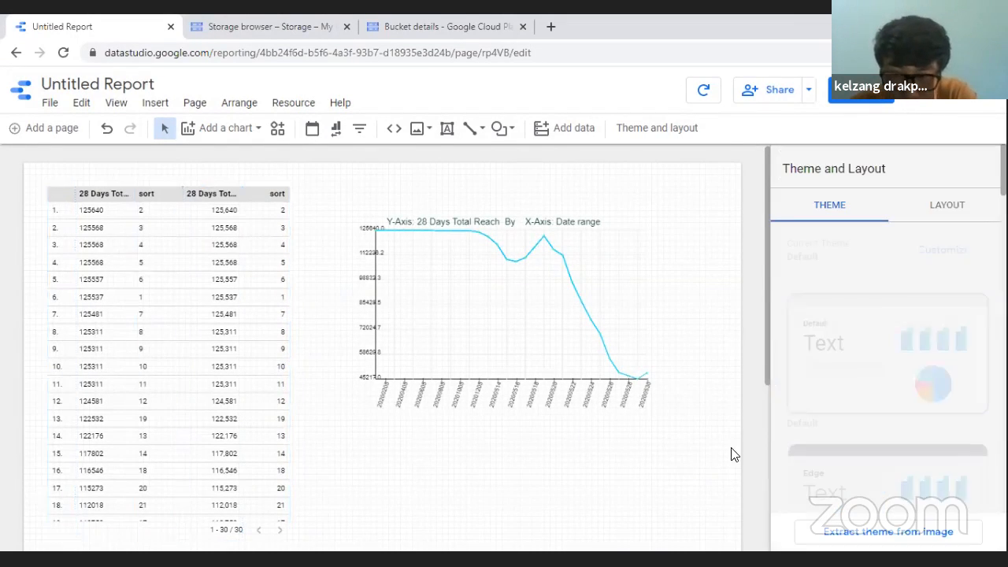
# Step: Enlarge the custom line chart slightly in width and height and shift it a little away from the table
pyautogui.click(616, 303)
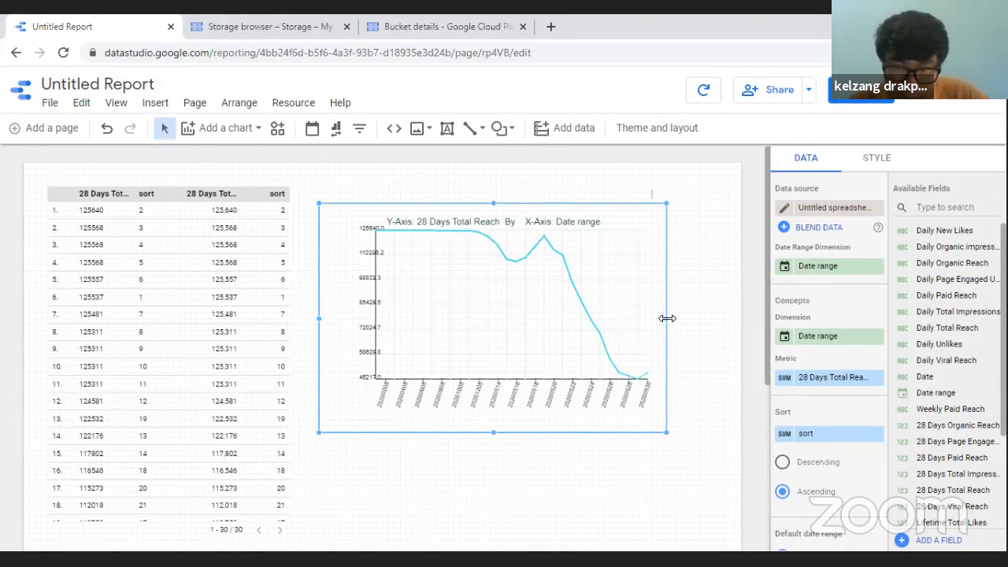
pyautogui.moveTo(666, 318); pyautogui.dragTo(691, 330)
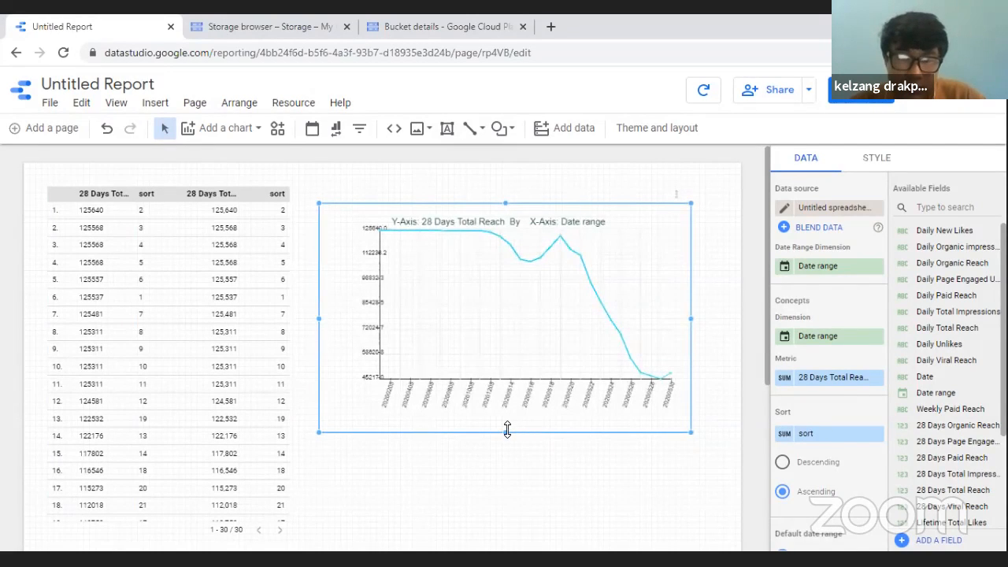
pyautogui.moveTo(507, 428); pyautogui.dragTo(511, 448)
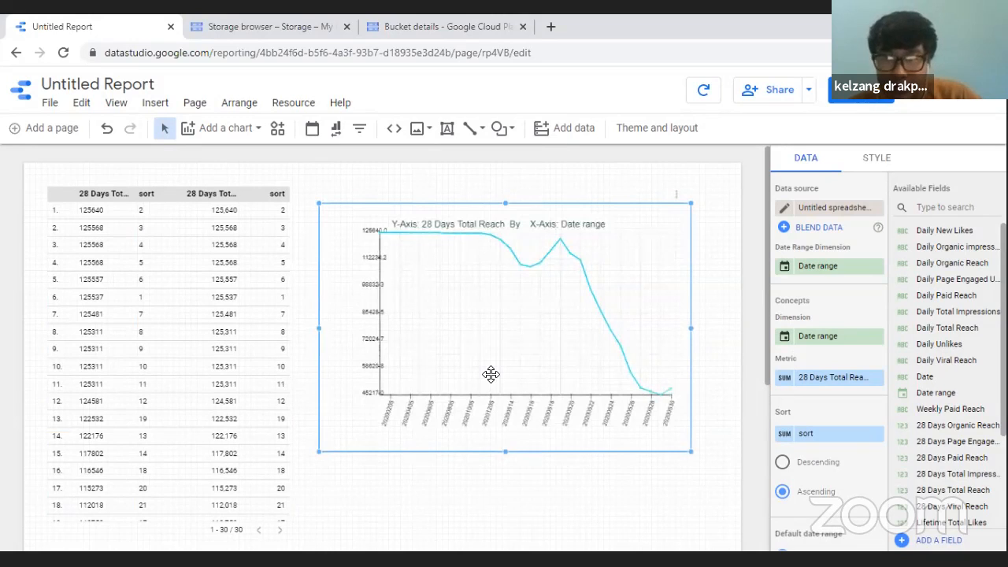
pyautogui.moveTo(490, 374); pyautogui.dragTo(503, 375)
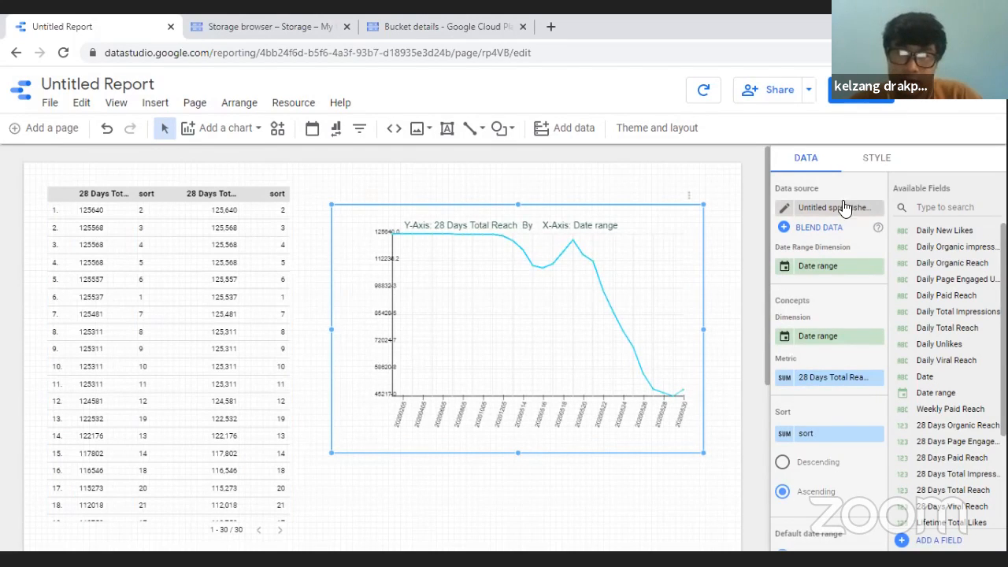
# Step: Look through the custom chart's style settings and its color choices
pyautogui.click(866, 160)
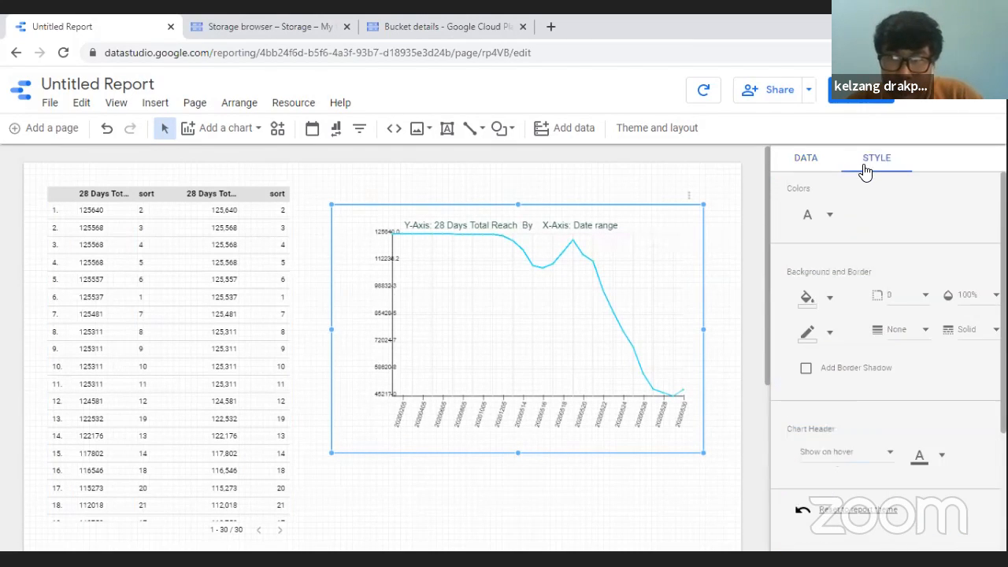
pyautogui.click(819, 215)
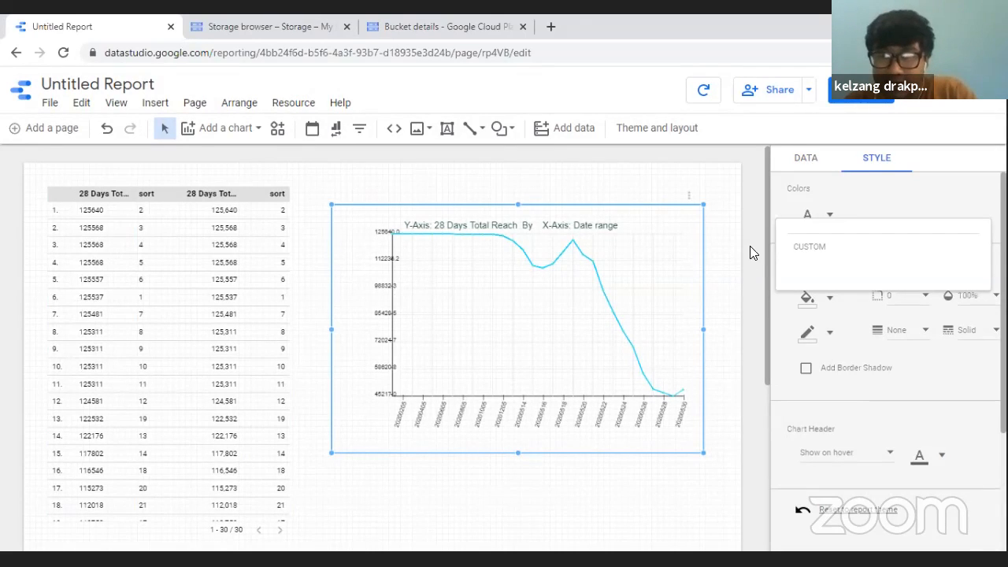
pyautogui.click(811, 162)
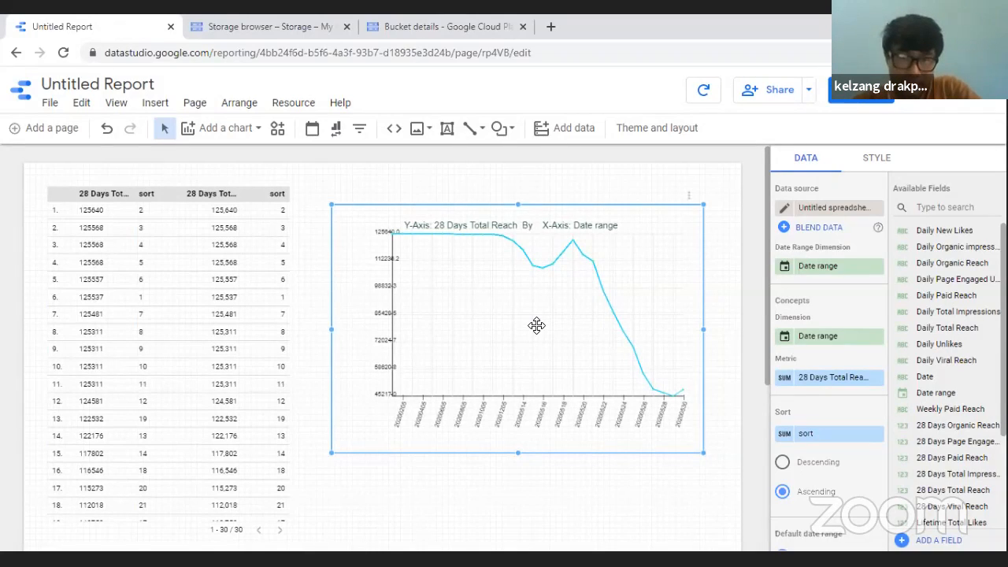
# Step: Move the custom chart up roughly level with the table's header and set its sort order to descending
pyautogui.moveTo(536, 325); pyautogui.dragTo(531, 307)
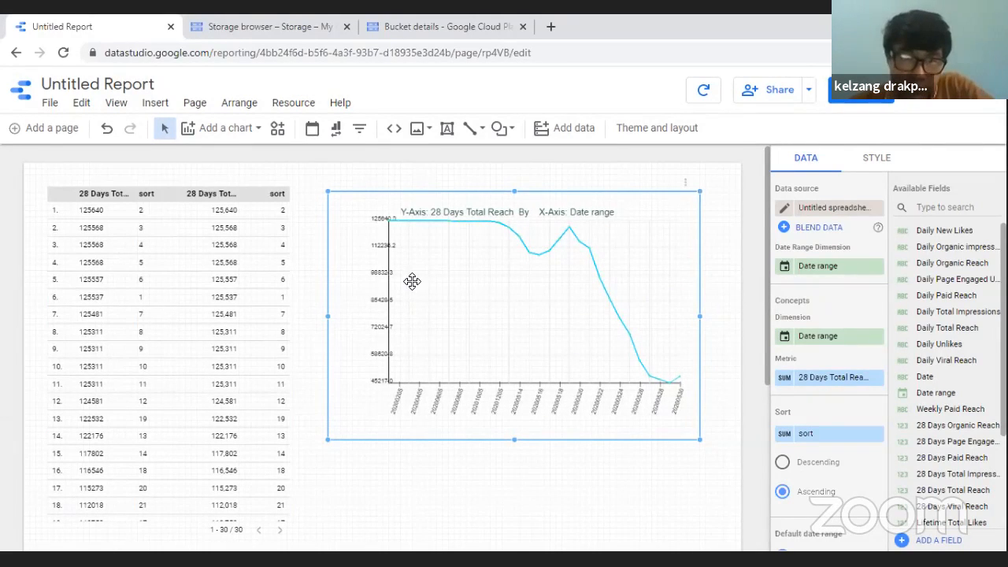
pyautogui.click(207, 131)
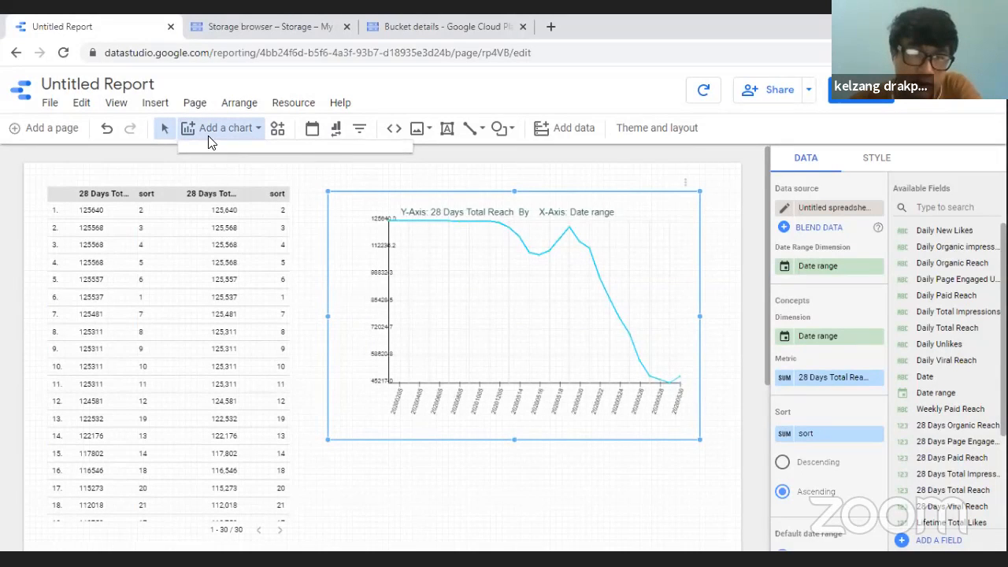
pyautogui.click(466, 259)
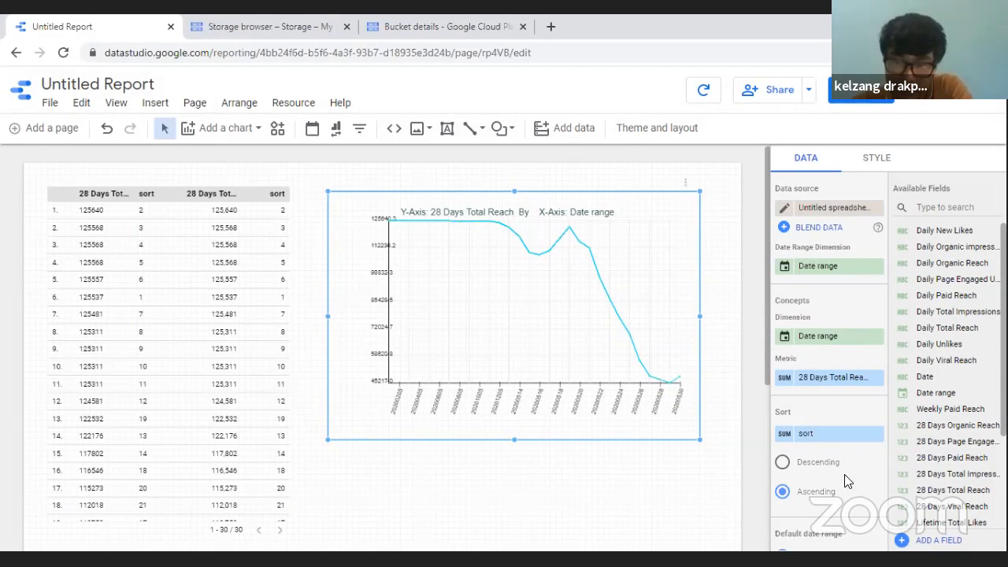
pyautogui.click(782, 462)
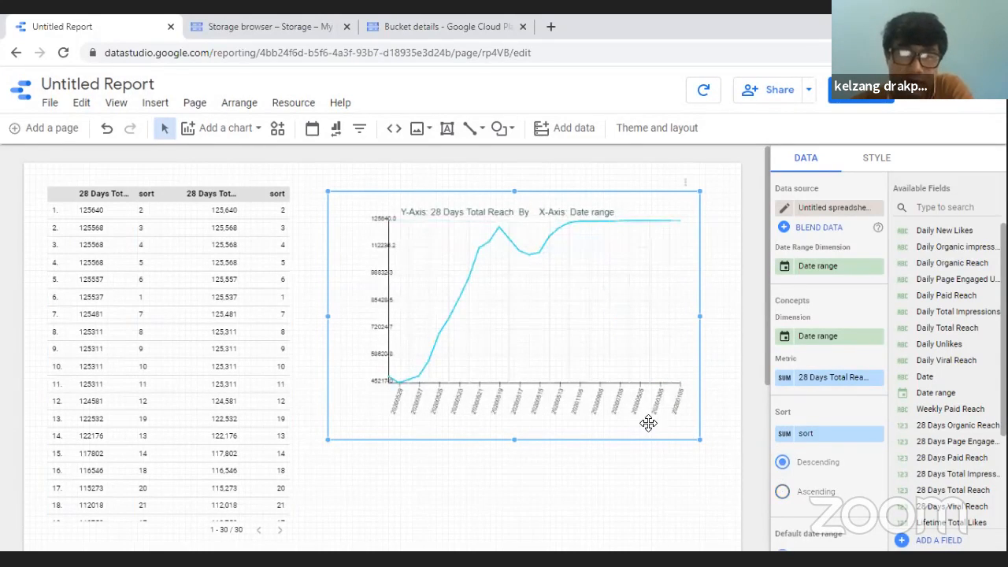